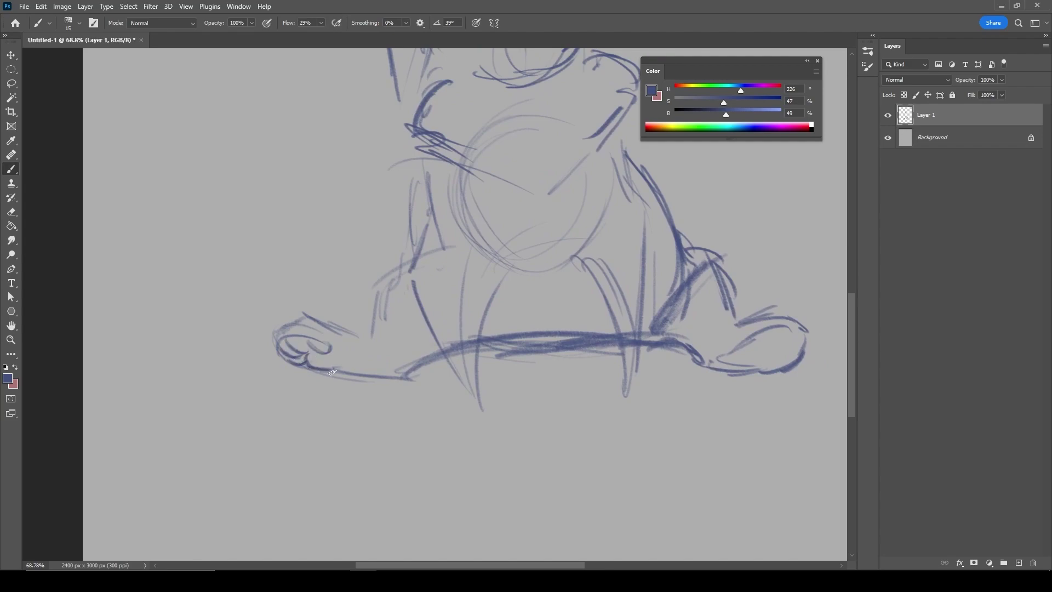
- Sketch the toes of the hind paws and the outlines of the front legs and paws, lightening the heavy line between the legs
mouse_move(308, 317)
left_mouse_down()
mouse_move(317, 367)
mouse_move(192, 363)
mouse_move(284, 364)
mouse_move(254, 332)
left_mouse_up()
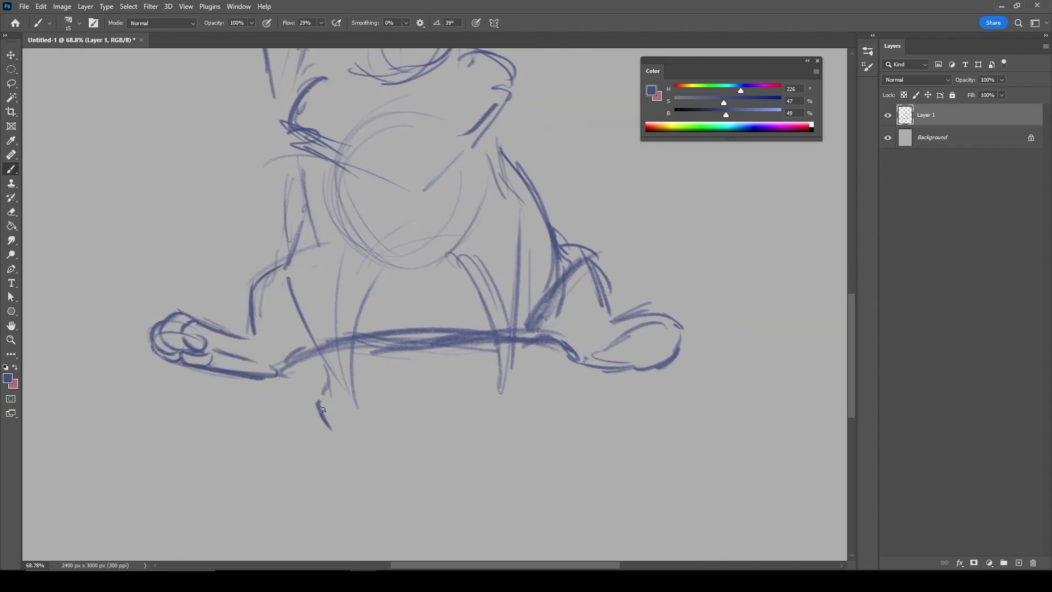
left_click_drag(356, 340, 390, 417)
left_click_drag(338, 430, 380, 421)
left_click_drag(289, 277, 323, 400)
left_click_drag(472, 383, 534, 408)
left_click_drag(527, 211, 530, 334)
left_click_drag(377, 274, 442, 263)
mouse_move(671, 328)
left_mouse_down()
mouse_move(632, 344)
mouse_move(663, 364)
left_mouse_up()
left_click_drag(551, 224, 602, 315)
key("e")
left_click_drag(372, 345, 471, 342)
- Select parts of the sketched front legs with the Lasso and adjust them with Free Transform
key("l")
scroll(452, 448, "down", 3)
left_click_drag(451, 448, 450, 447)
key("ctrl+t")
mouse_move(323, 397)
left_mouse_down()
mouse_move(328, 429)
mouse_move(418, 489)
left_mouse_up()
key("Return")
left_click_drag(463, 282, 464, 283)
key("ctrl+t")
mouse_move(492, 279)
left_mouse_down()
mouse_move(490, 262)
mouse_move(471, 398)
left_mouse_up()
key("Return")
- Refine the front leg contours and sketch the toes on both front paws
key("b")
left_click_drag(447, 402, 492, 408)
left_click_drag(358, 334, 346, 397)
left_click_drag(388, 358, 432, 340)
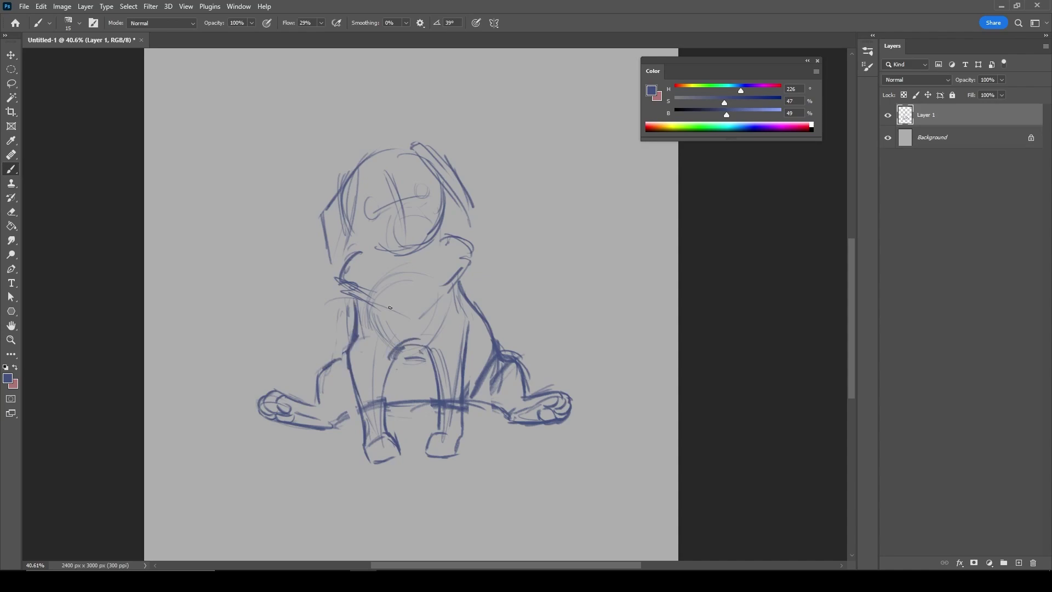
key("l")
mouse_move(354, 430)
left_mouse_down()
mouse_move(386, 471)
mouse_move(381, 442)
mouse_move(465, 472)
mouse_move(436, 444)
left_mouse_up()
key("b")
key("l")
key("b")
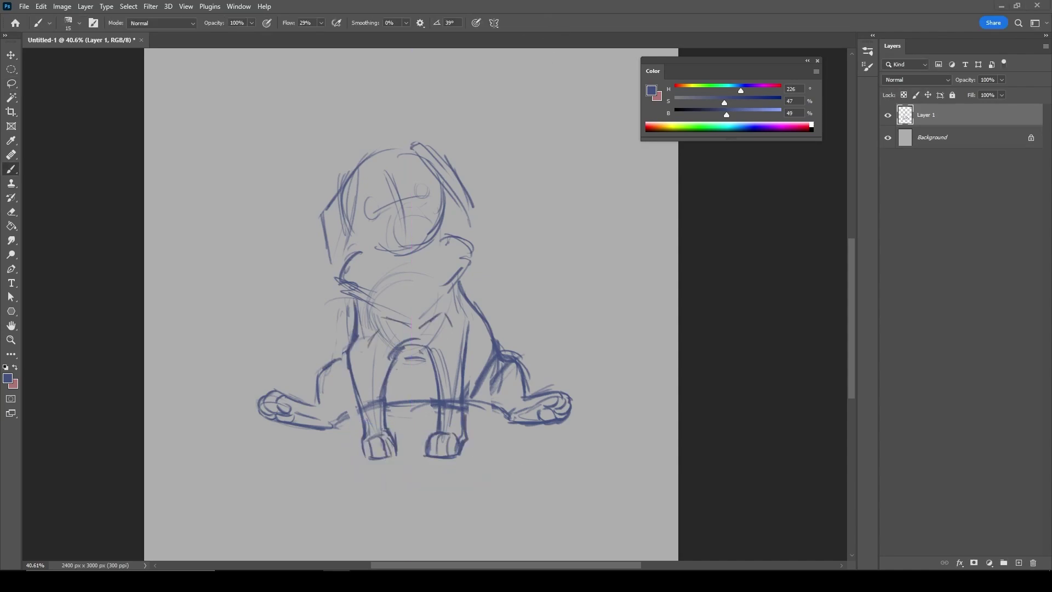
- Sketch a magenta upturned bucket over the dog's head on a new layer
key("ctrl+shift+alt+n")
left_click_drag(341, 249, 367, 405)
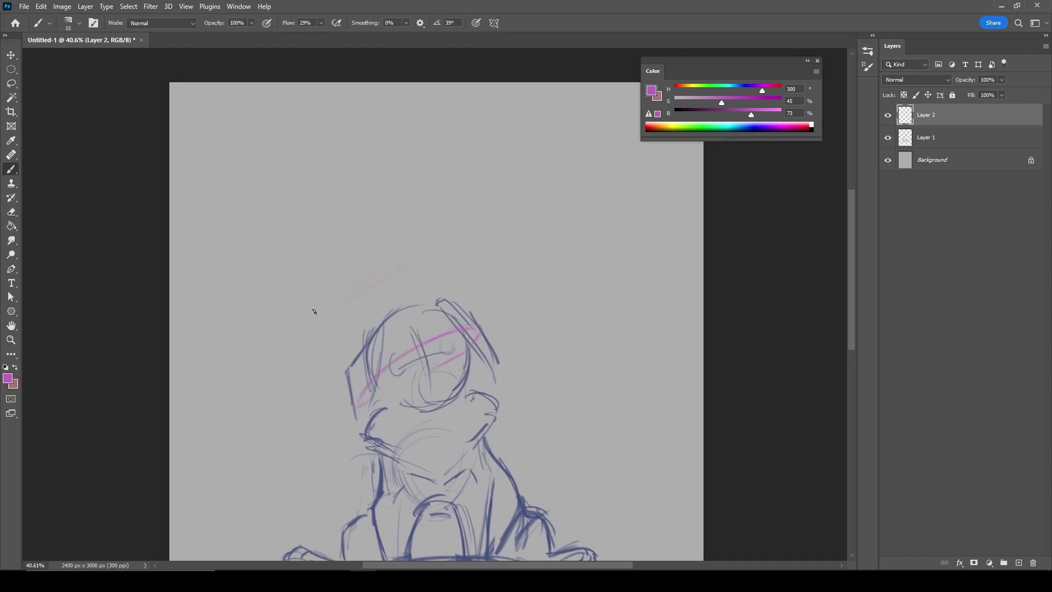
left_click_drag(408, 266, 471, 317)
left_click_drag(346, 302, 348, 372)
left_click_drag(350, 331, 342, 271)
mouse_move(344, 299)
left_mouse_down()
mouse_move(364, 258)
mouse_move(344, 338)
left_mouse_up()
key("ctrl+z")
key("e")
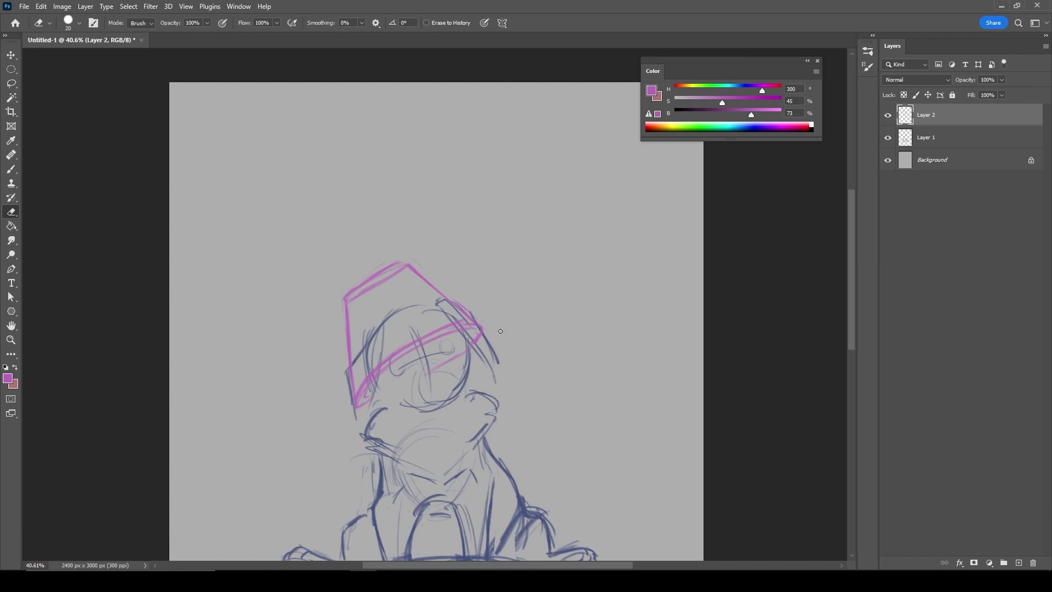
- Add the curved handle hanging under the dog's chin and the band around the magenta bucket
key("b")
left_click_drag(355, 388, 435, 419)
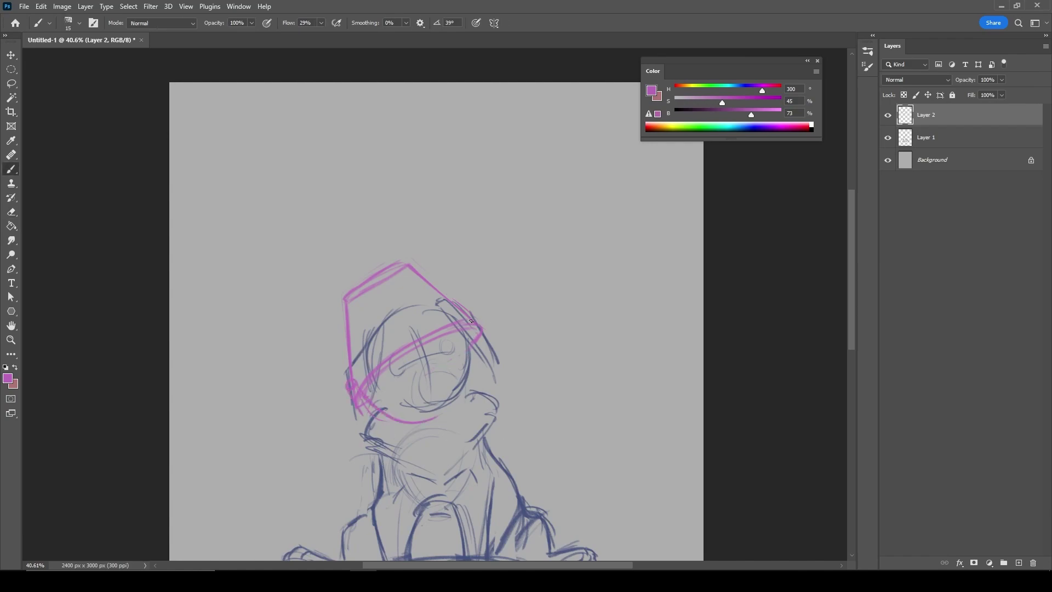
mouse_move(342, 345)
left_mouse_down()
mouse_move(411, 284)
mouse_move(438, 287)
left_mouse_up()
- Sketch the dog's nose, mouth and tongue in the sampled blue on Layer 1
left_click(528, 448, "alt")
mouse_move(427, 329)
left_mouse_down()
mouse_move(454, 329)
mouse_move(447, 362)
mouse_move(460, 383)
mouse_move(432, 386)
left_mouse_up()
scroll(430, 342, "up", 3)
scroll(575, 312, "down", 1)
scroll(432, 350, "up", 3)
scroll(420, 398, "up", 1)
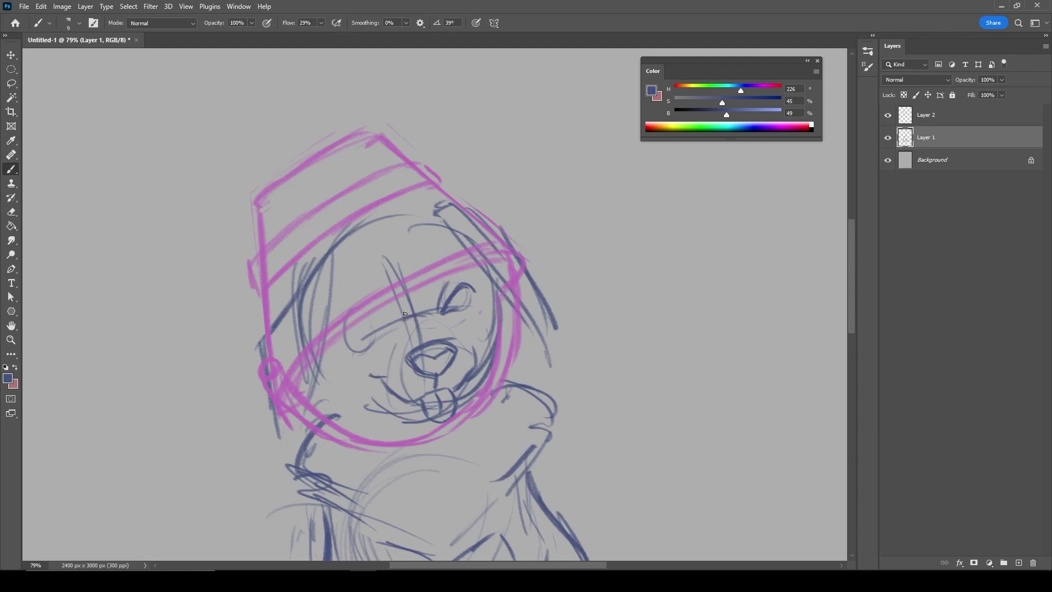
- Sketch the dog's eyes and cheek markings with the view mirrored, and reposition the selected nose
key("h")
left_click_drag(487, 332, 520, 318)
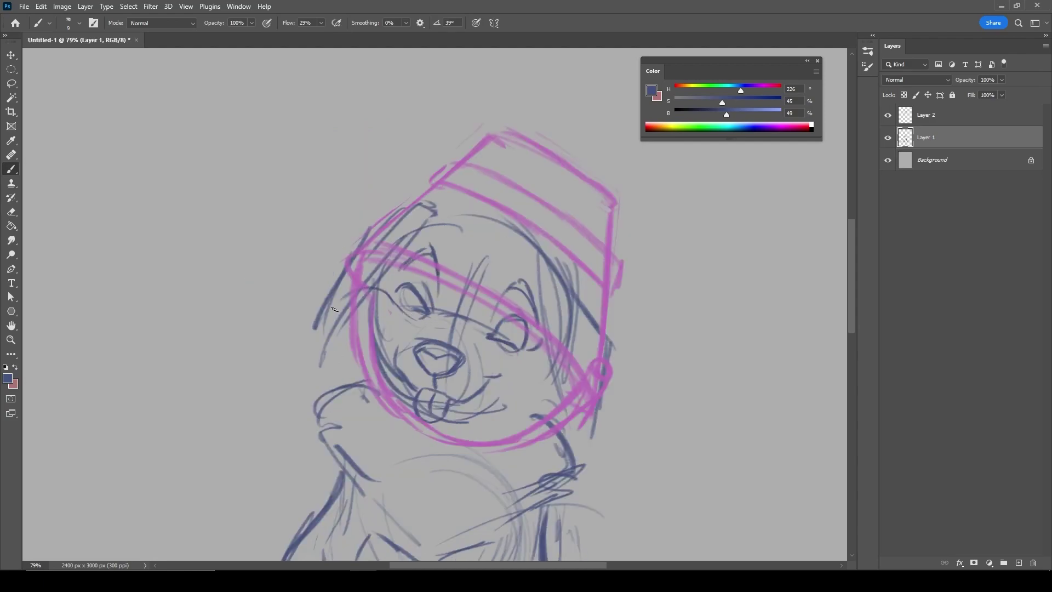
left_click_drag(503, 346, 575, 400)
left_click_drag(565, 280, 561, 356)
key("h")
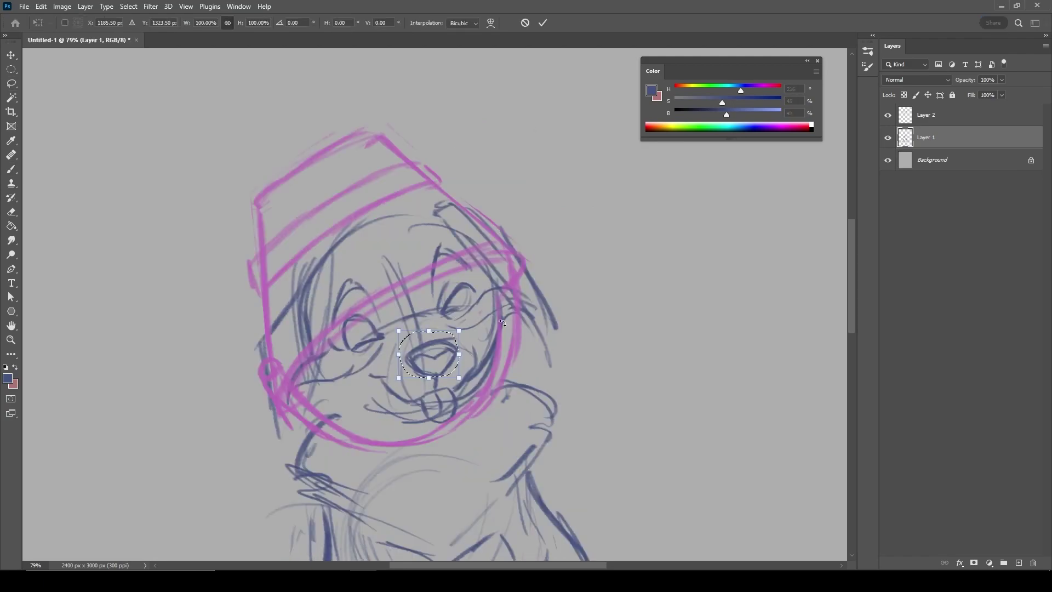
mouse_move(440, 322)
left_mouse_down()
mouse_move(406, 323)
mouse_move(407, 350)
left_mouse_up()
left_click_drag(430, 376, 439, 330)
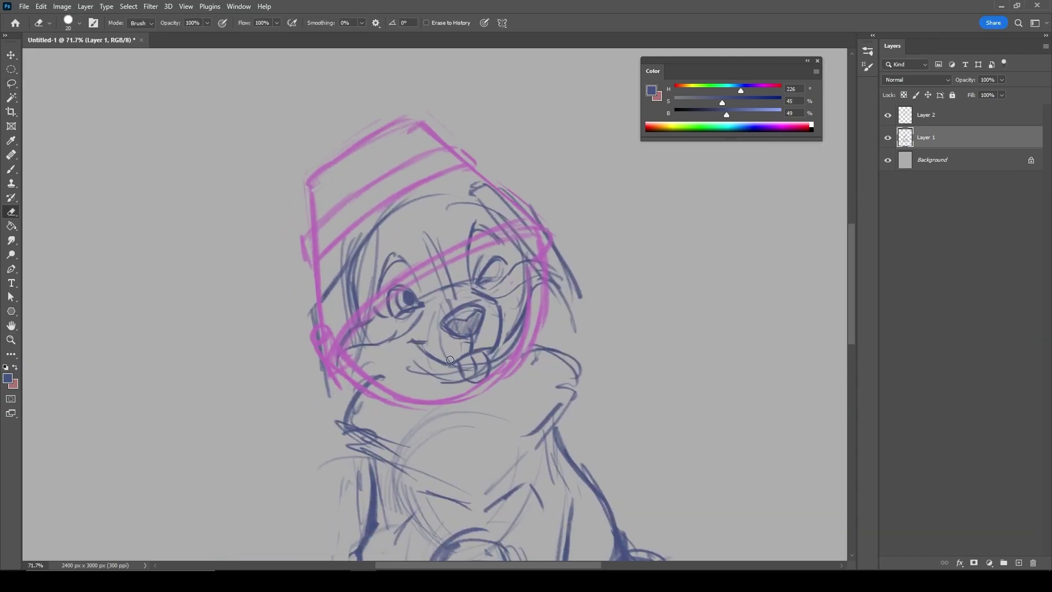
- Sketch the neck ruff and chest fur, and add fur detail to the dog's body
scroll(541, 330, "down", 3)
left_click_drag(408, 364, 484, 408)
left_click_drag(495, 389, 501, 433)
mouse_move(570, 315)
left_mouse_down()
mouse_move(545, 383)
mouse_move(477, 394)
left_mouse_up()
left_click_drag(458, 435, 447, 380)
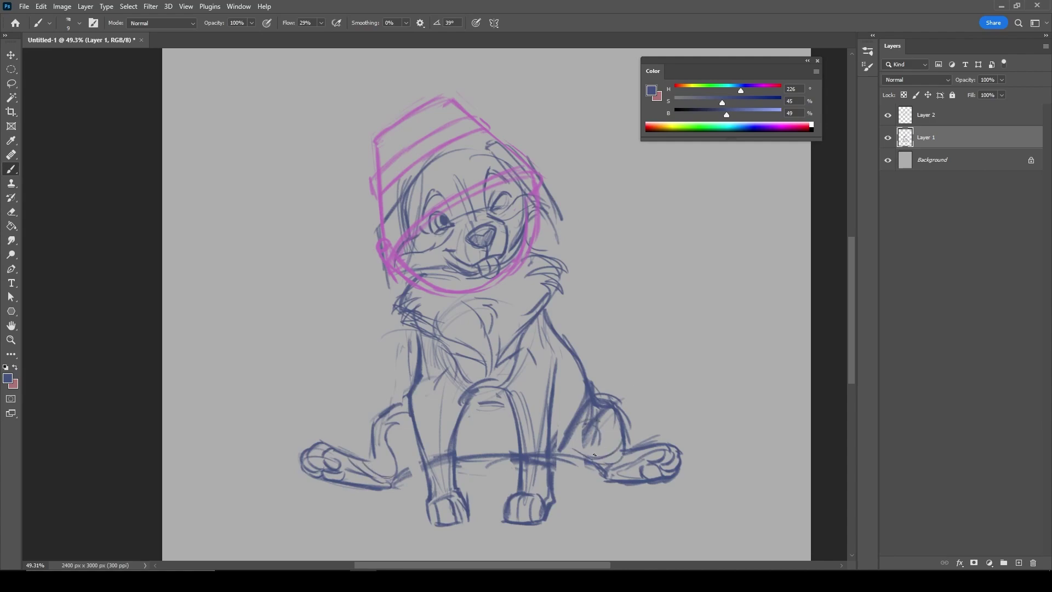
- Enlarge the whole dog and bucket sketch on the canvas with Free Transform
scroll(558, 270, "down", 2)
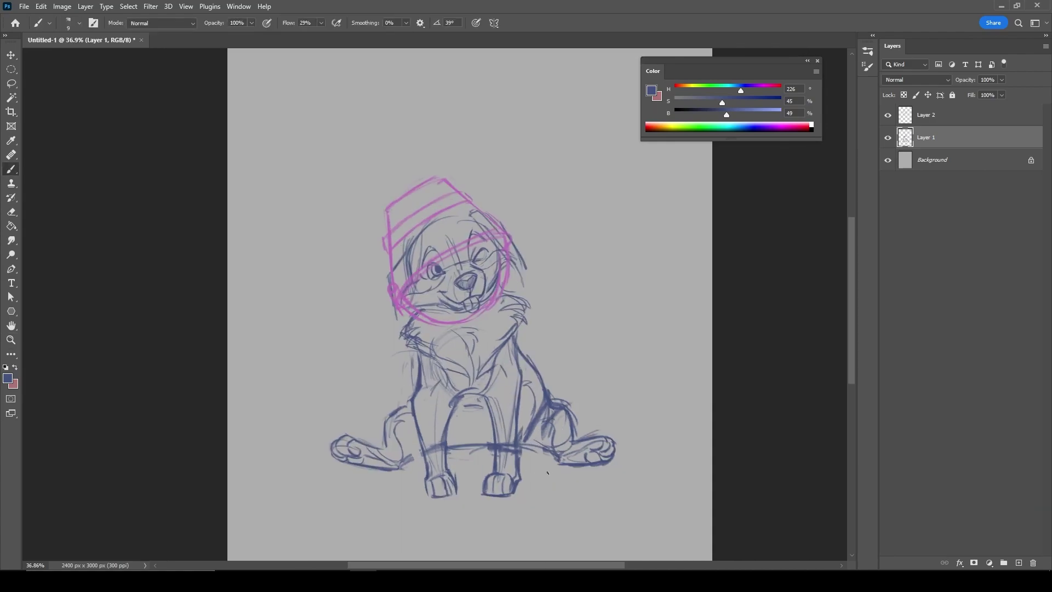
key("z")
key("ctrl+minus")
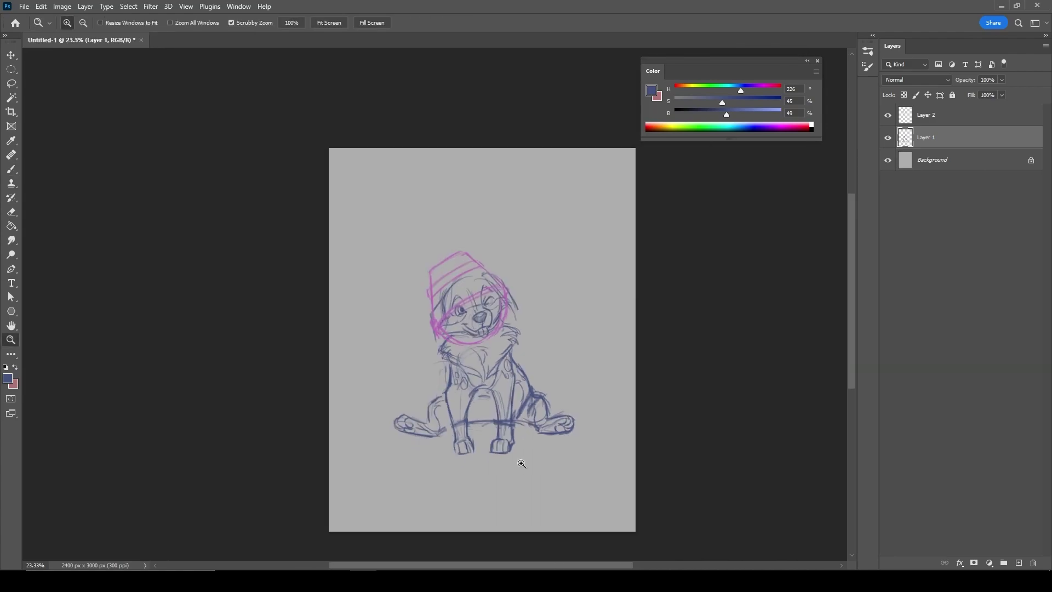
key("ctrl+t")
key("Return")
- Group the sketch layers at 50% opacity and add a new layer above the group
key("ctrl+g")
key("5")
left_click(1019, 563)
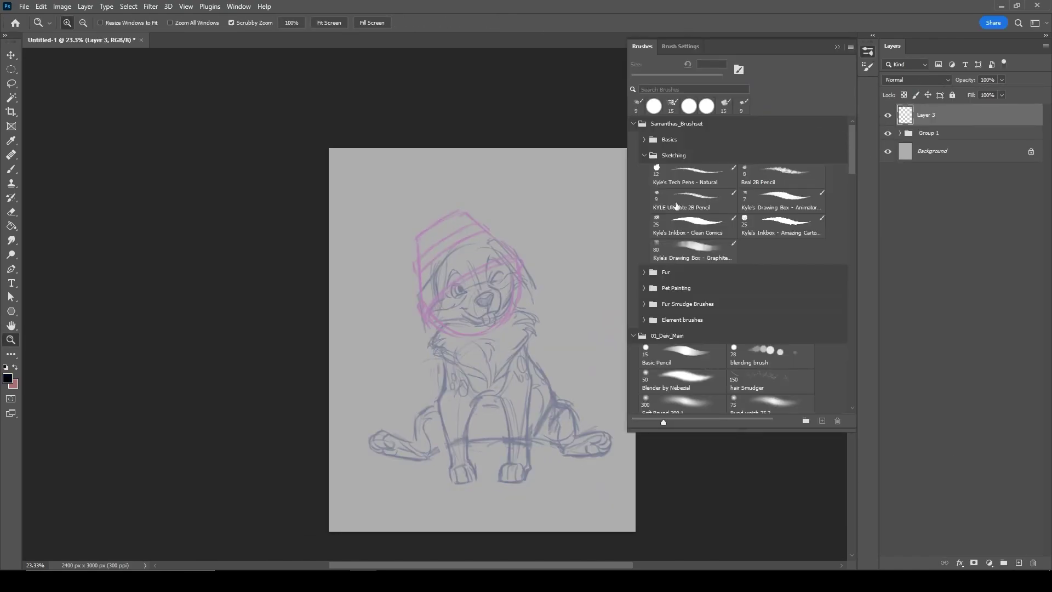
- Ink the bucket's double rim, straight sides and curved base in black on Layer 3
key("b")
scroll(310, 427, "up", 5)
left_click_drag(310, 427, 608, 282)
mouse_move(310, 461)
left_mouse_down()
mouse_move(366, 374)
mouse_move(414, 326)
mouse_move(474, 294)
mouse_move(607, 257)
left_mouse_up()
key("e")
key("b")
left_click(291, 463)
left_click(262, 194, "shift")
left_click_drag(262, 193, 416, 106)
left_click(610, 261, "shift")
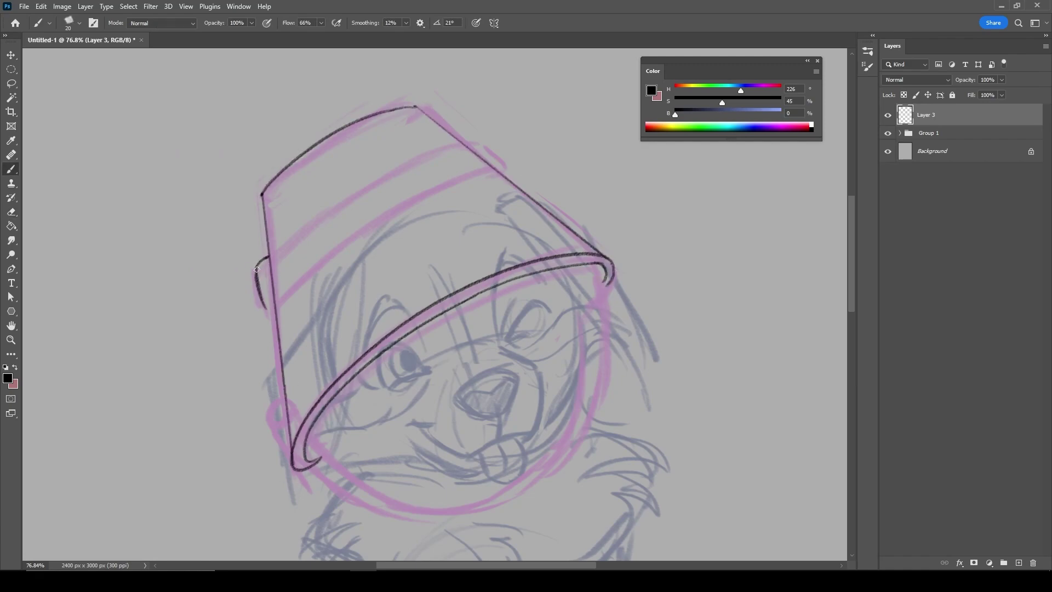
- Ink the raised band around the bucket and erase the side outlines it covers
mouse_move(257, 274)
left_mouse_down()
mouse_move(471, 144)
mouse_move(500, 168)
mouse_move(279, 301)
mouse_move(262, 267)
left_mouse_up()
key("ctrl+z")
key("e")
key("b")
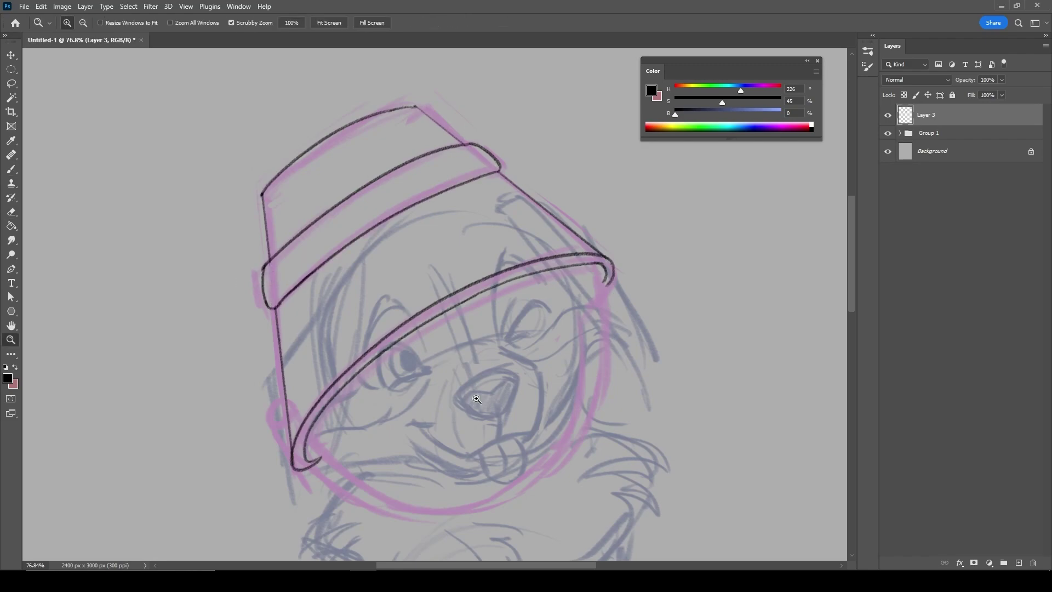
- Ink plank lines and wood cracks on the bucket and add round rivets along its band
scroll(329, 329, "down", 1)
left_click_drag(301, 221, 311, 267)
left_click_drag(413, 326, 423, 343)
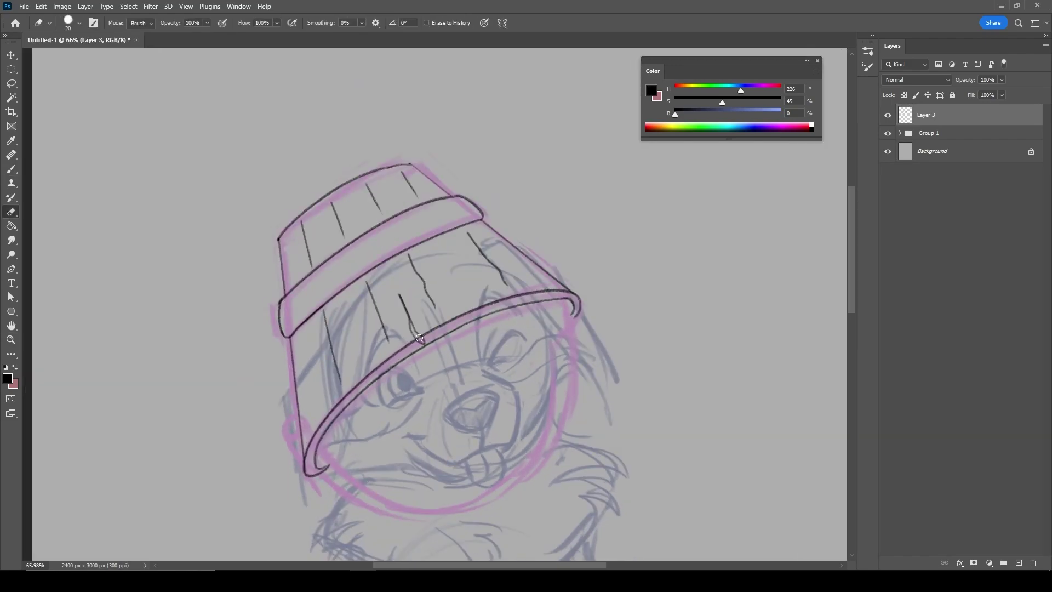
left_click_drag(335, 273, 335, 276)
left_click_drag(378, 243, 377, 246)
left_click_drag(420, 221, 420, 223)
left_click_drag(461, 208, 460, 211)
- Ink the bucket's hinge knob and curved handle under the dog's chin, erasing the overlapping lines at the knob
scroll(463, 214, "down", 2)
scroll(331, 221, "down", 1)
mouse_move(323, 244)
left_mouse_down()
mouse_move(331, 221)
mouse_move(378, 296)
left_mouse_up()
left_click_drag(417, 307, 537, 180)
left_click_drag(482, 200, 446, 307)
left_click_drag(537, 181, 529, 141)
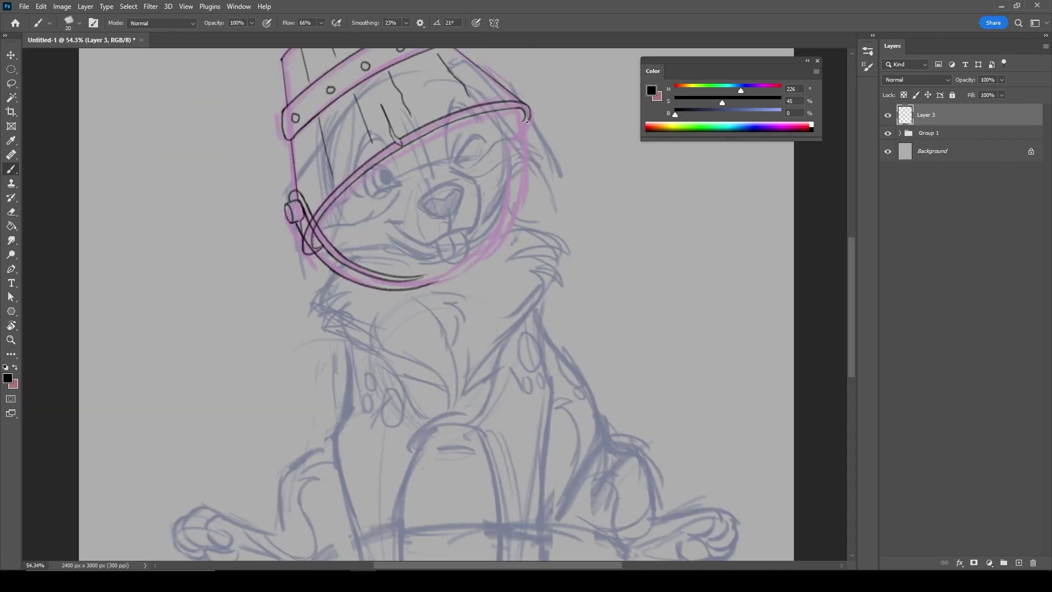
key("e")
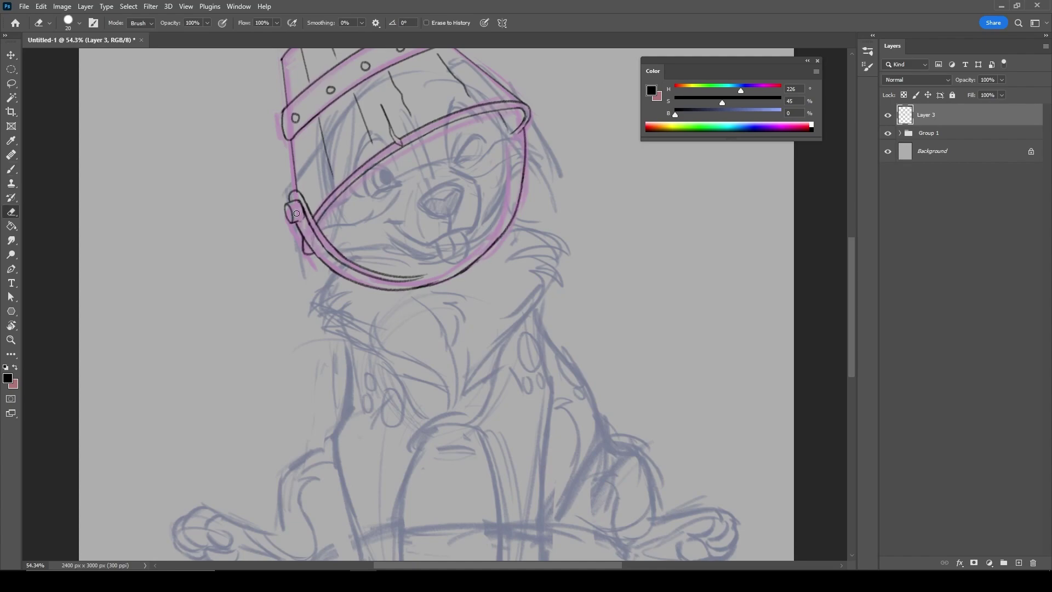
- Try to ink the inner edge along the right side of the bucket handle
key("b")
scroll(558, 359, "up", 2)
left_click_drag(392, 336, 432, 285)
left_click_drag(384, 244, 392, 323)
left_click_drag(375, 268, 463, 389)
left_click_drag(370, 208, 394, 343)
left_click_drag(416, 329, 449, 393)
key("ctrl+z")
key("ctrl+z")
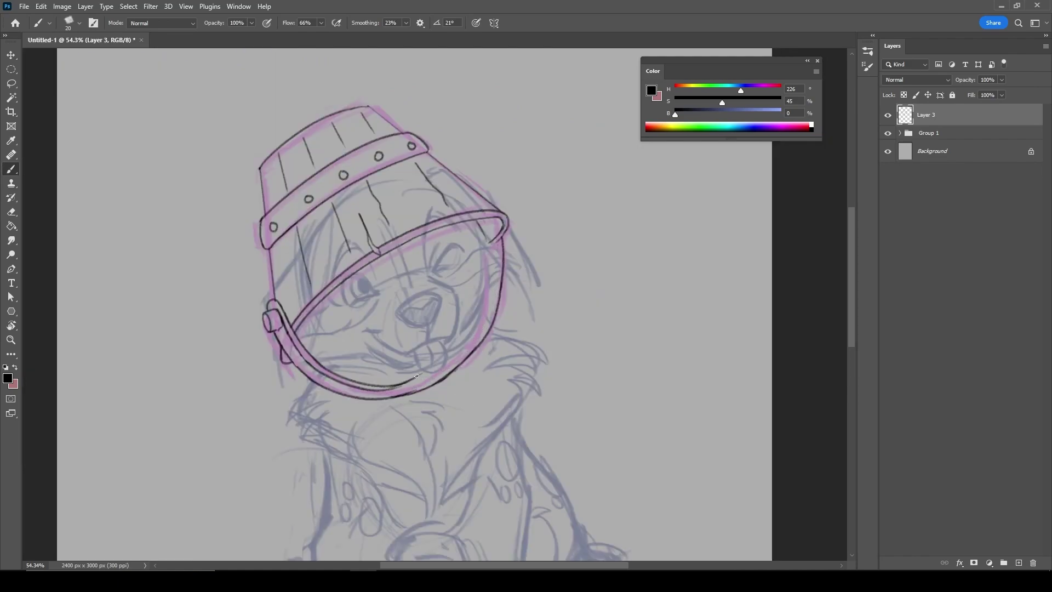
- Redraw the right side of the handle with a complete inner edge and clean up its lines with the eraser
key("e")
left_click_drag(496, 298, 425, 386)
key("b")
mouse_move(499, 276)
left_mouse_down()
mouse_move(421, 386)
mouse_move(398, 394)
left_mouse_up()
key("e")
key("r")
left_click_drag(469, 427, 425, 392)
- Add a new layer and rename the bucket line art layer as bucket
key("ctrl+0")
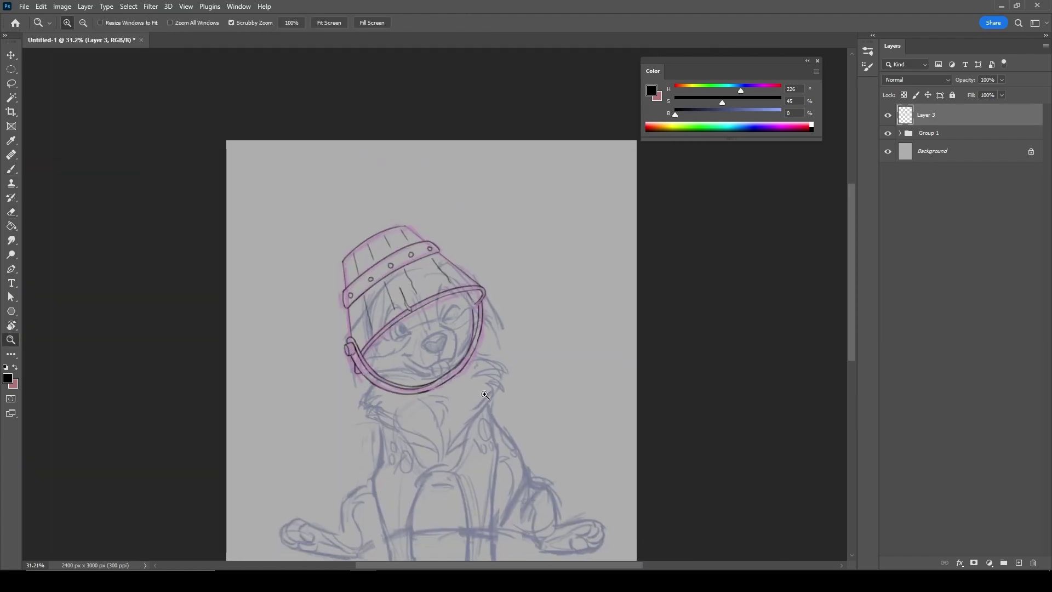
key("ctrl+shift+alt+n")
double_click(925, 137)
type("bucket")
key("Return")
- Ink the winking eye, muzzle, nose, smiling mouth and tongue in black
scroll(444, 263, "up", 3)
key("b")
left_click_drag(422, 295, 466, 267)
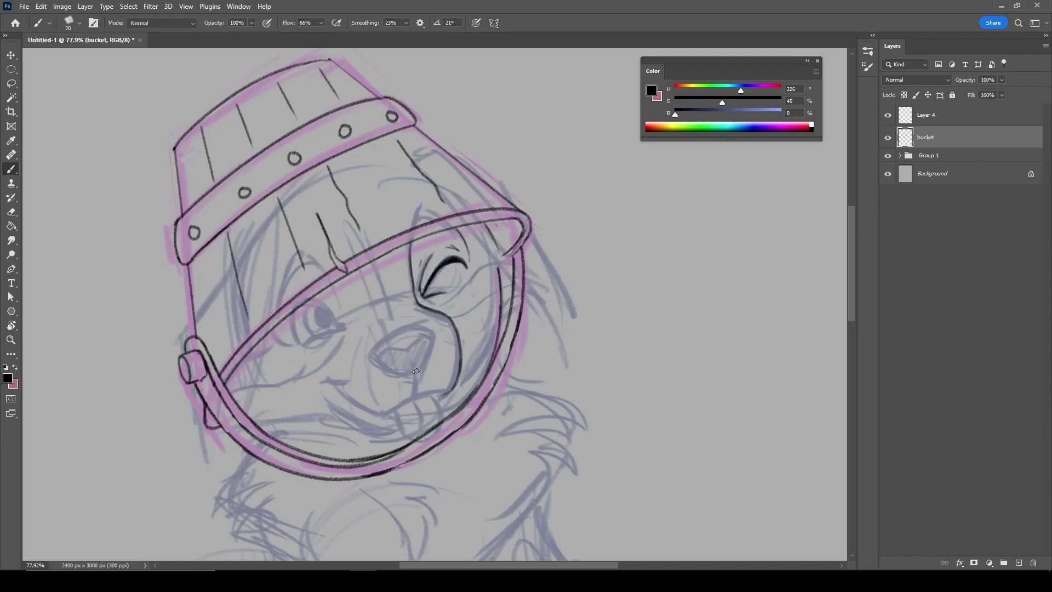
key("ctrl+z")
key("ctrl+z")
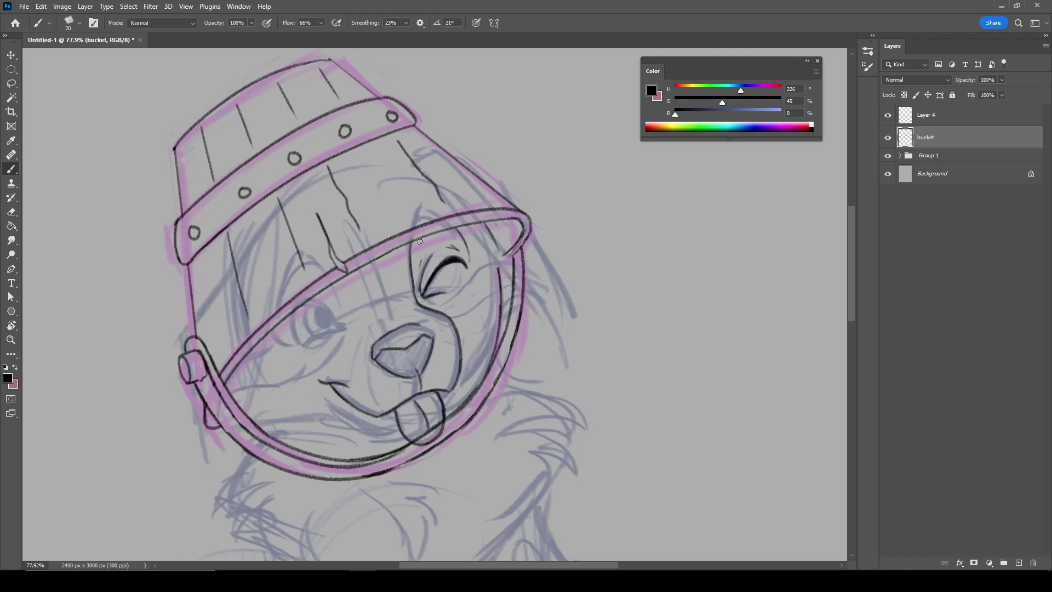
key("ctrl+z")
key("ctrl+z")
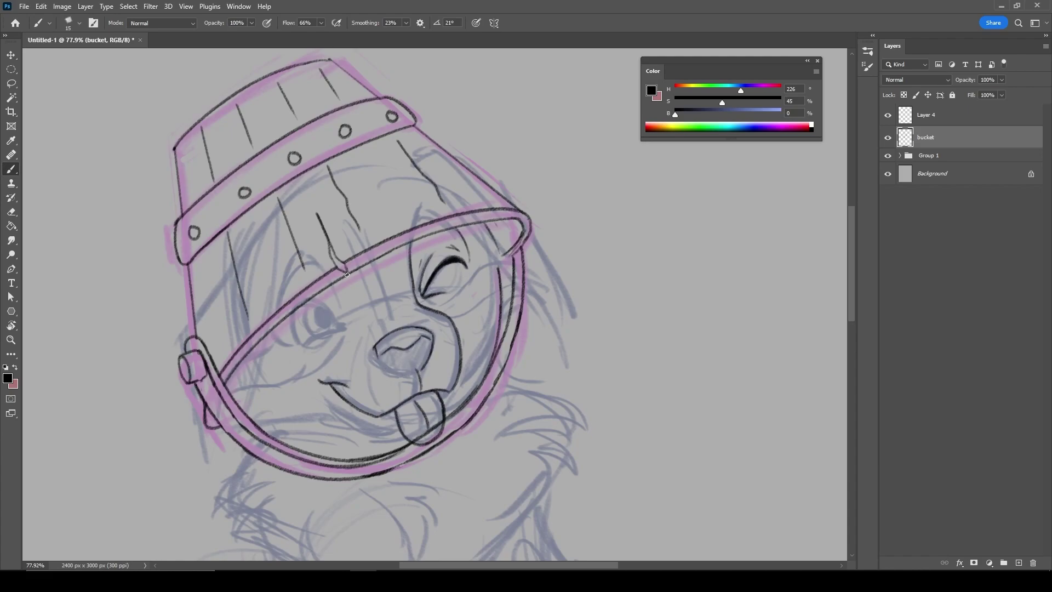
- Ink the dog's open eye with its dark pupil and set the eraser's smoothing to 20%
mouse_move(335, 304)
left_mouse_down()
mouse_move(348, 368)
mouse_move(309, 322)
mouse_move(332, 348)
mouse_move(343, 337)
left_mouse_up()
key("e")
left_click(361, 23)
left_click_drag(360, 35, 378, 36)
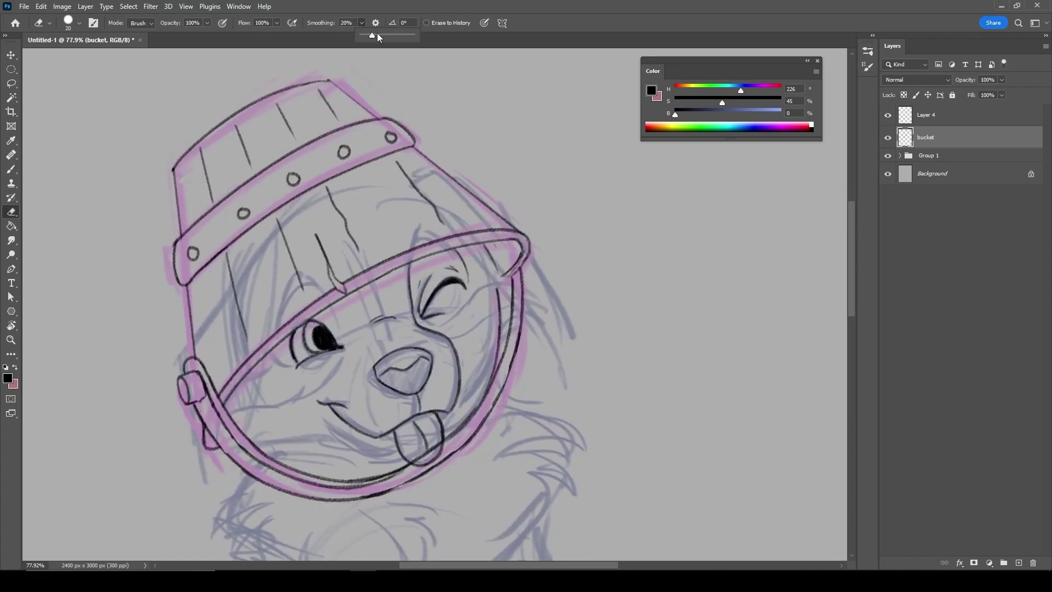
- Ink the marking below the open eye, the cheek line and the fur tuft under the handle's hinge
key("b")
scroll(470, 370, "down", 5)
scroll(500, 306, "up", 5)
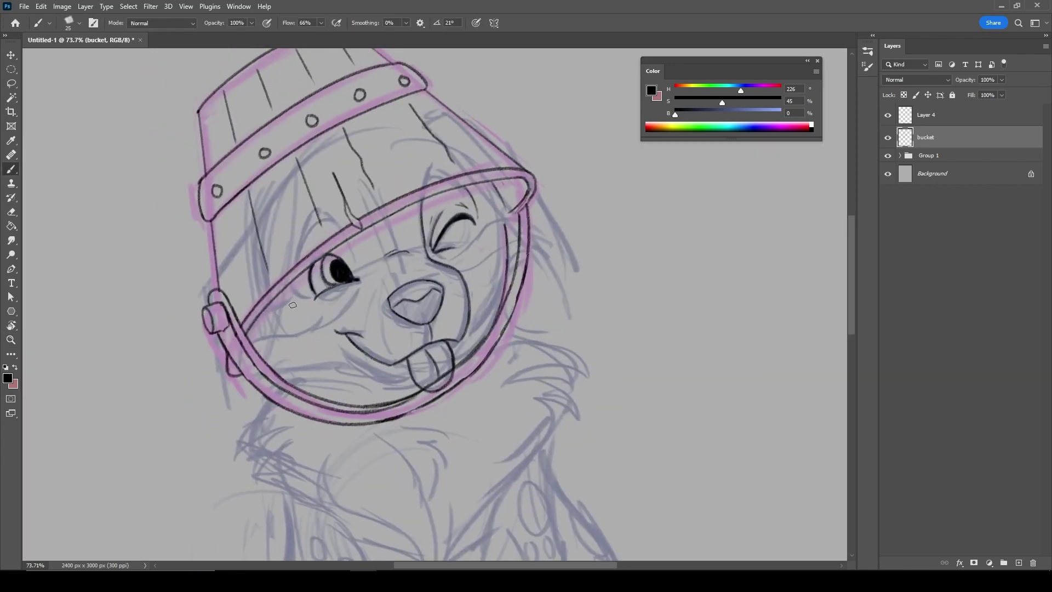
key("bracketleft")
mouse_move(318, 300)
left_mouse_down()
mouse_move(250, 339)
mouse_move(222, 412)
left_mouse_up()
left_click_drag(454, 343, 456, 353)
mouse_move(456, 353)
left_mouse_down()
mouse_move(383, 306)
mouse_move(456, 353)
left_mouse_up()
left_click_drag(368, 367, 311, 376)
- Delete the empty Layer 4
key("v")
left_click(310, 376)
key("Delete")
- Ink the fur tuft beside the winking eye, extending past the handle, and erase the handle lines crossing it
key("b")
left_click_drag(501, 194, 431, 248)
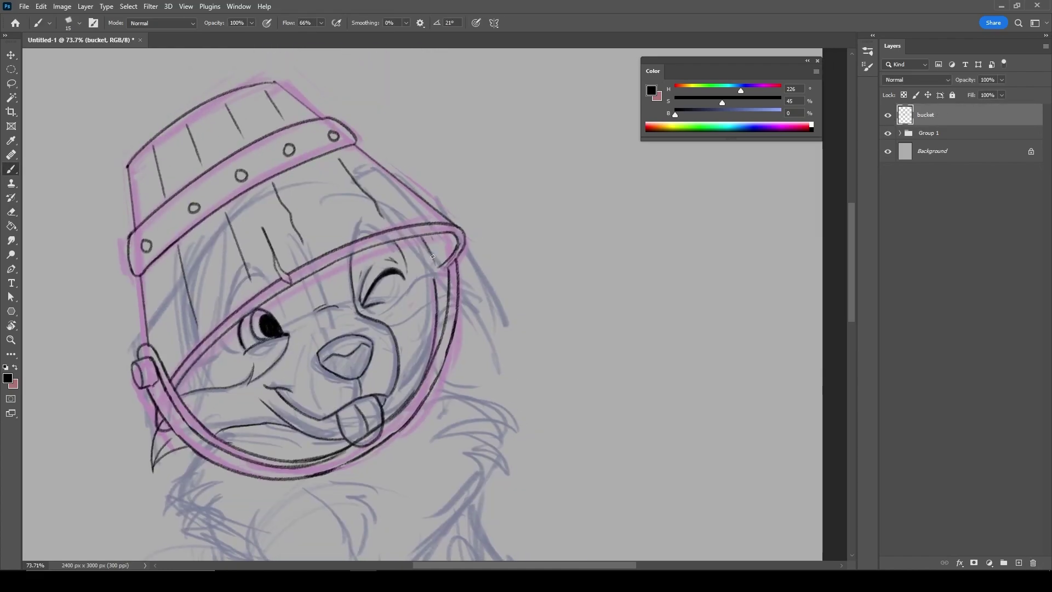
key("e")
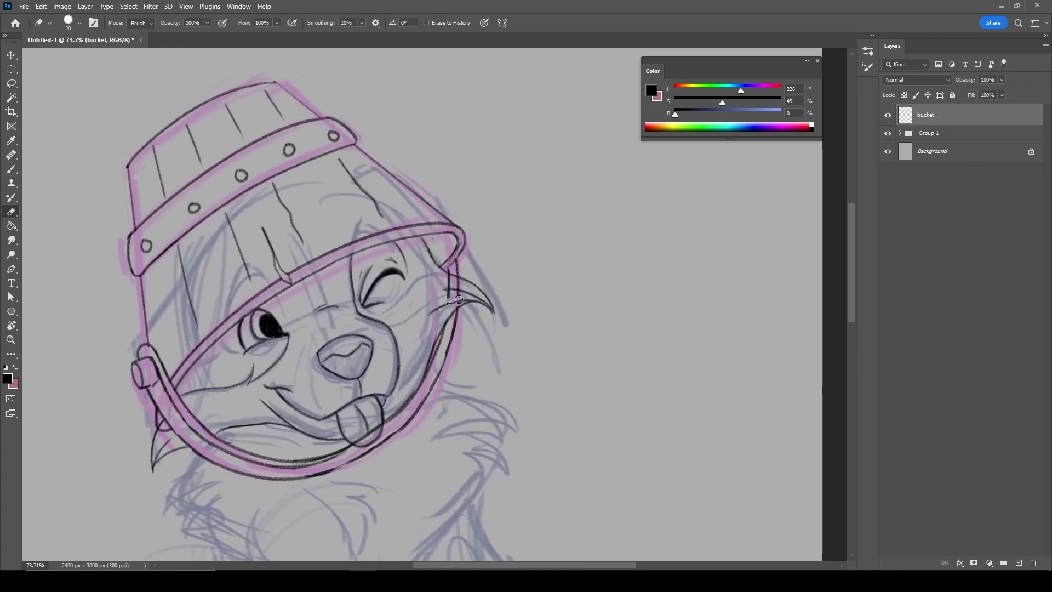
left_click_drag(459, 285, 459, 292)
key("b")
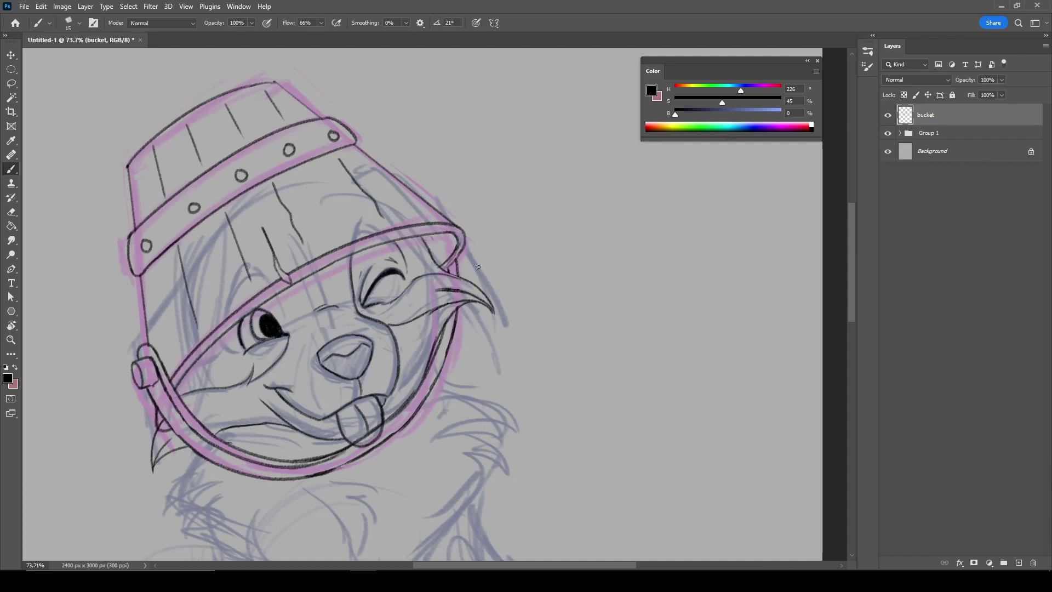
- Hide the sketch group and erase the handle lines that cross the tongue
scroll(225, 346, "up", 3)
left_click(887, 132)
key("e")
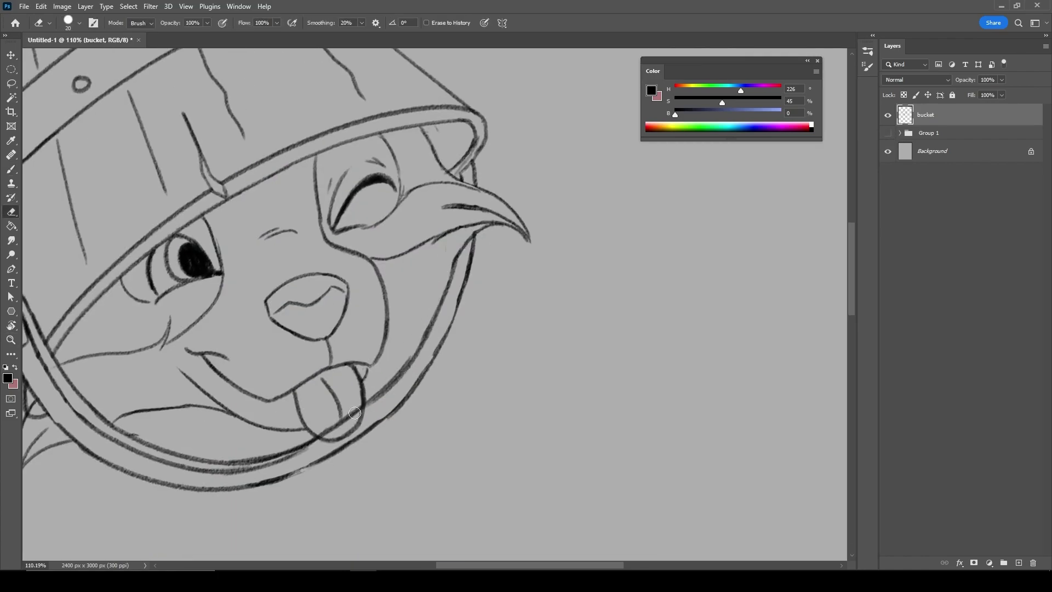
key("b")
- Ink the fur tufts on both sides of the neck ruff and the fur in the middle of the chest
scroll(362, 371, "down", 5)
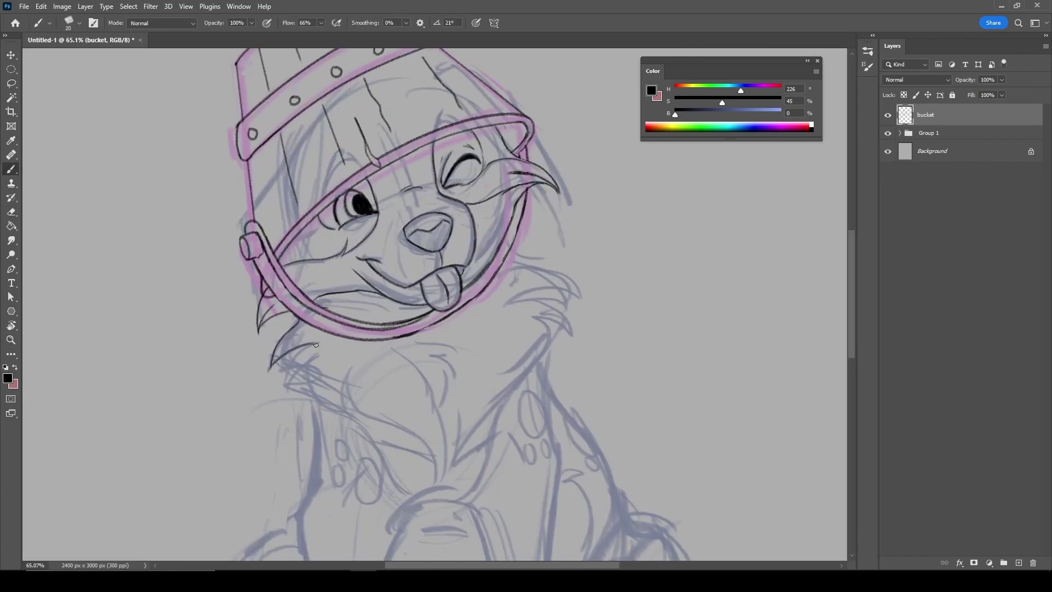
left_click_drag(316, 345, 268, 369)
mouse_move(509, 274)
left_mouse_down()
mouse_move(585, 278)
mouse_move(553, 345)
left_mouse_up()
left_click_drag(558, 317, 477, 425)
scroll(383, 328, "down", 2)
left_click_drag(438, 296, 428, 364)
scroll(329, 329, "down", 2)
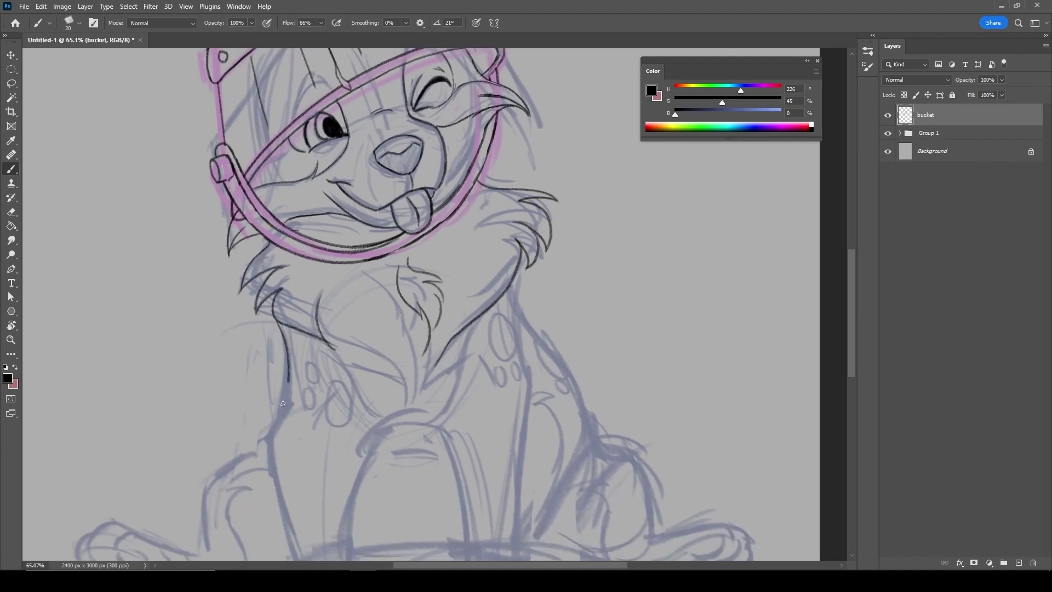
- Ink the outer and inner contours of the left front leg down to its paw
left_click_drag(281, 331, 266, 465)
scroll(265, 465, "down", 3)
mouse_move(241, 290)
left_mouse_down()
mouse_move(298, 495)
mouse_move(347, 482)
mouse_move(358, 260)
left_mouse_up()
mouse_move(327, 496)
left_mouse_down()
mouse_move(325, 474)
mouse_move(289, 494)
left_mouse_up()
scroll(295, 482, "up", 1)
scroll(295, 482, "right", 1)
- Ink the right front leg's contours and the toe lines of its paw
mouse_move(377, 284)
left_mouse_down()
mouse_move(402, 488)
mouse_move(461, 378)
left_mouse_up()
mouse_move(450, 112)
left_mouse_down()
mouse_move(470, 262)
mouse_move(461, 400)
left_mouse_up()
left_click_drag(403, 471, 395, 518)
left_click_drag(428, 477, 424, 519)
left_click_drag(385, 472, 378, 508)
- Ink the curved marking bands across both front legs and the oval spots on the shoulders
mouse_move(403, 383)
left_mouse_down()
mouse_move(459, 386)
mouse_move(455, 411)
left_mouse_up()
mouse_move(223, 386)
left_mouse_down()
mouse_move(283, 389)
mouse_move(283, 417)
left_mouse_up()
left_click_drag(257, 241, 262, 320)
left_click_drag(261, 316, 260, 351)
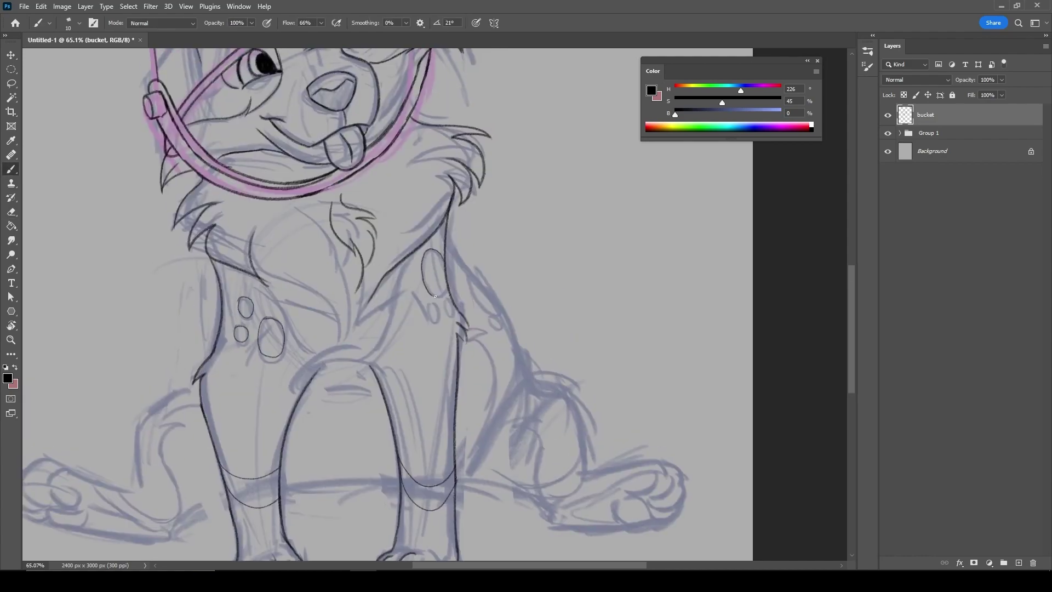
- Ink the chest fur's lower edge between the front legs and the small fur tuft on the belly
key("bracketright")
left_click_drag(416, 251, 386, 313)
left_click_drag(404, 299, 371, 365)
left_click_drag(263, 284, 270, 305)
- Ink the left hind leg's contours, including its foot, toes and paw pads
left_click_drag(351, 449, 467, 447)
left_click_drag(249, 482, 249, 389)
left_click_drag(296, 471, 443, 354)
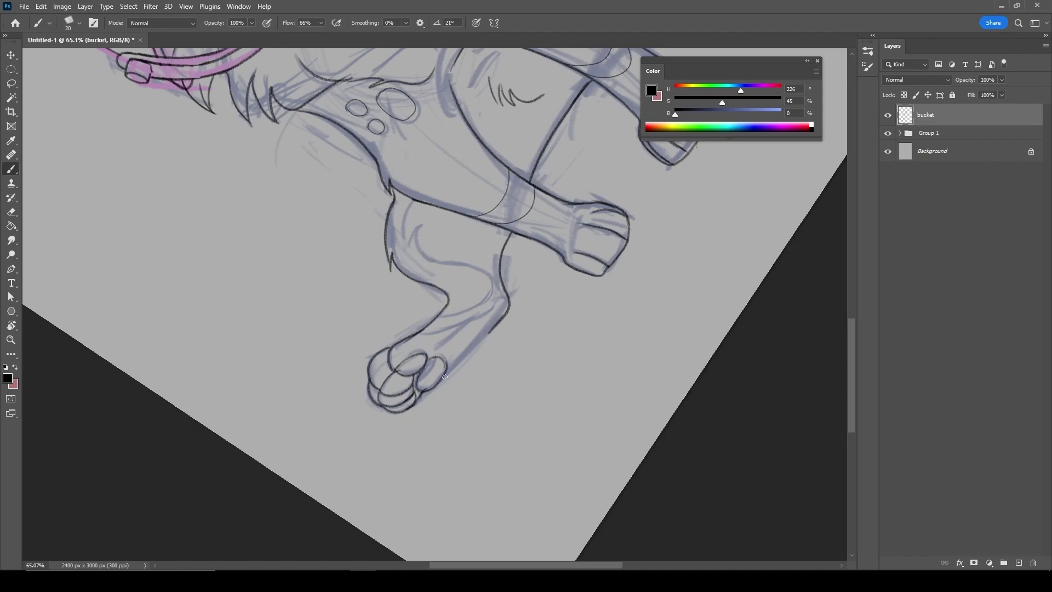
left_click_drag(436, 384, 458, 259)
left_click_drag(412, 309, 72, 416)
- Ink the belly line, the dog's back and the right haunch down to the start of its foot
mouse_move(508, 281)
left_mouse_down()
mouse_move(489, 318)
mouse_move(550, 411)
left_mouse_up()
mouse_move(654, 446)
left_mouse_down()
mouse_move(514, 454)
mouse_move(416, 416)
mouse_move(357, 420)
left_mouse_up()
key("e")
key("b")
mouse_move(624, 410)
left_mouse_down()
mouse_move(648, 438)
mouse_move(537, 432)
left_mouse_up()
scroll(548, 416, "left", 3)
- Copy the inked hind foot, paste it, flip it horizontally and place it over the right foot's sketch
key("l")
left_click_drag(772, 372, 774, 363)
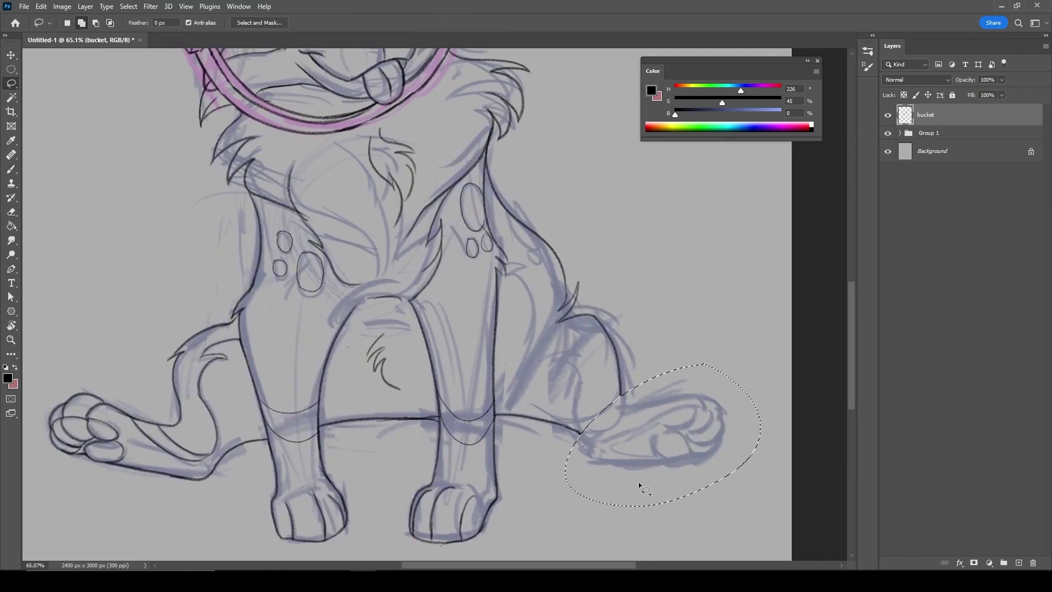
key("ctrl+c")
key("ctrl+v")
key("ctrl+t")
left_click(41, 6)
mouse_move(59, 257)
left_click(200, 459)
left_click_drag(405, 306, 682, 421)
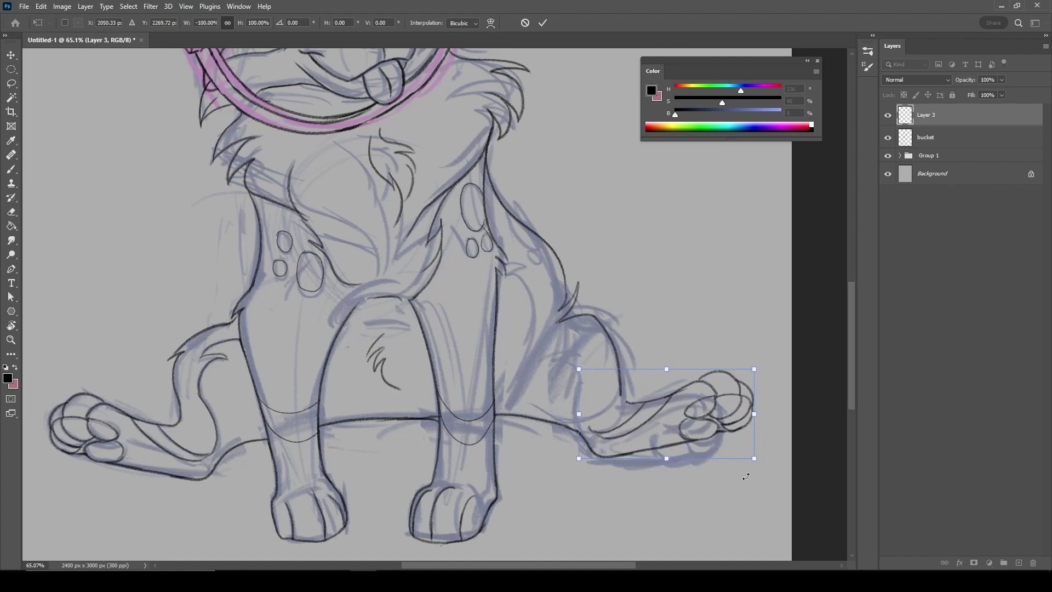
key("Return")
- Ink the inner fur marking on the right haunch and merge the pasted foot layer into the bucket layer
key("e")
key("b")
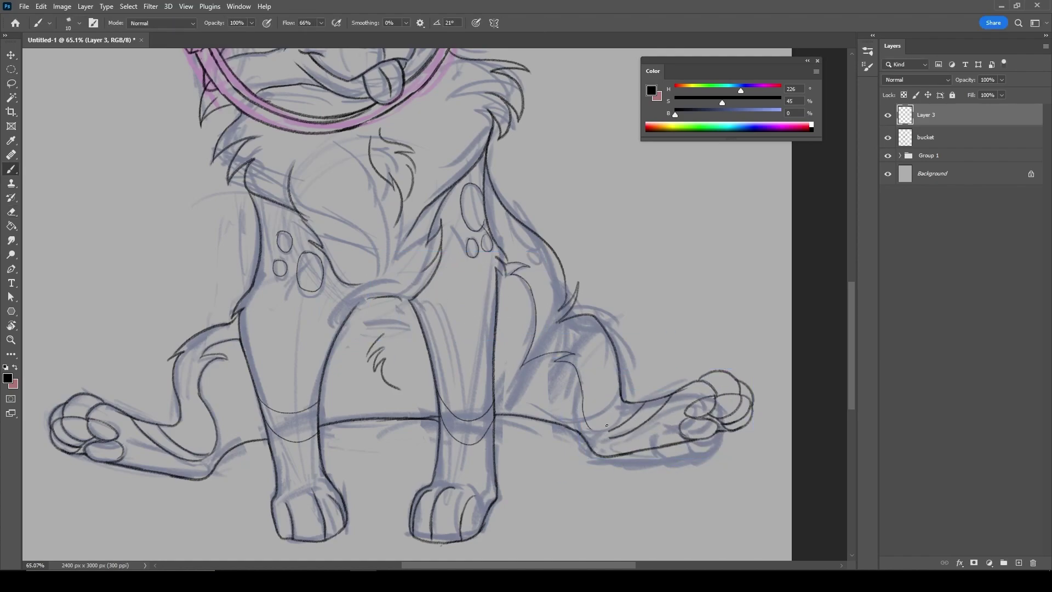
key("ctrl+e")
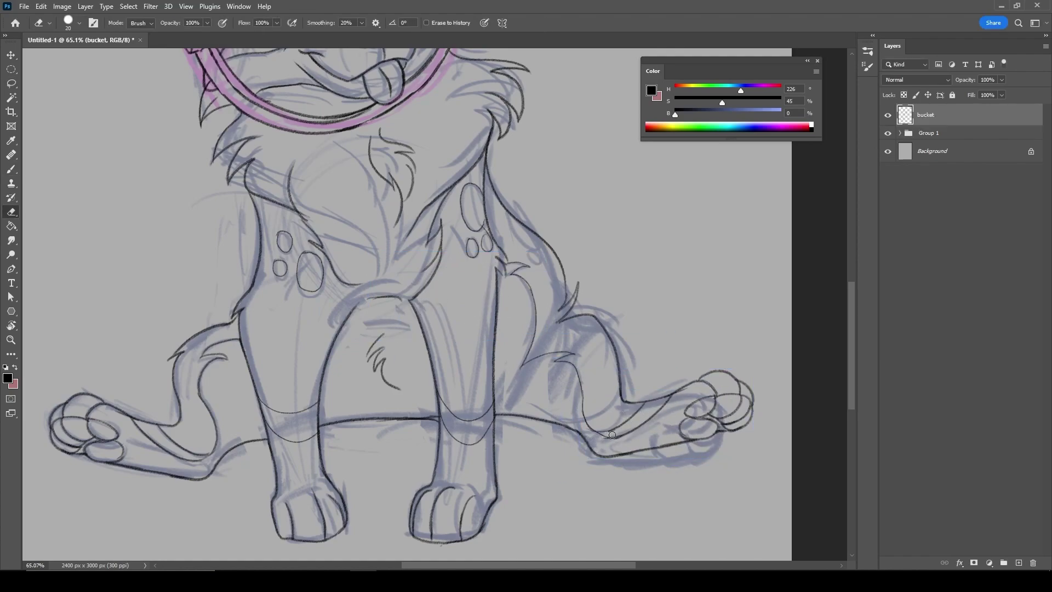
- Hide the sketch group and fit the whole drawing in view
key("z")
left_click(888, 132)
key("ctrl+0")
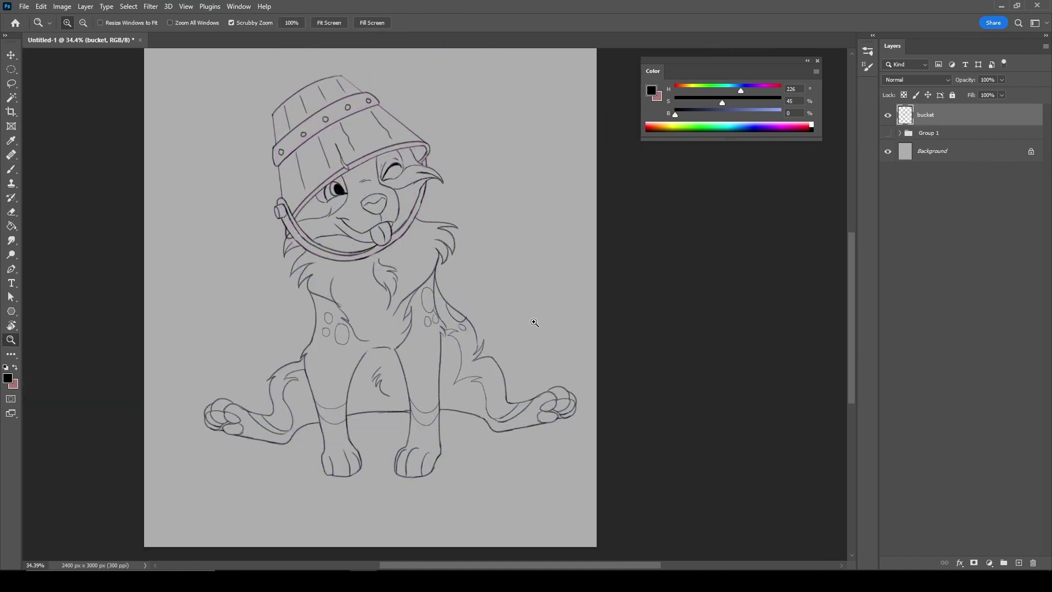
- Fill the dog's silhouette with a muted grey on a new layer beneath the line art and group it with a silhouette mask
key("w")
left_click(555, 476)
key("ctrl+shift+i")
left_click(1018, 562, "ctrl")
key("g")
key("alt+BackSpace")
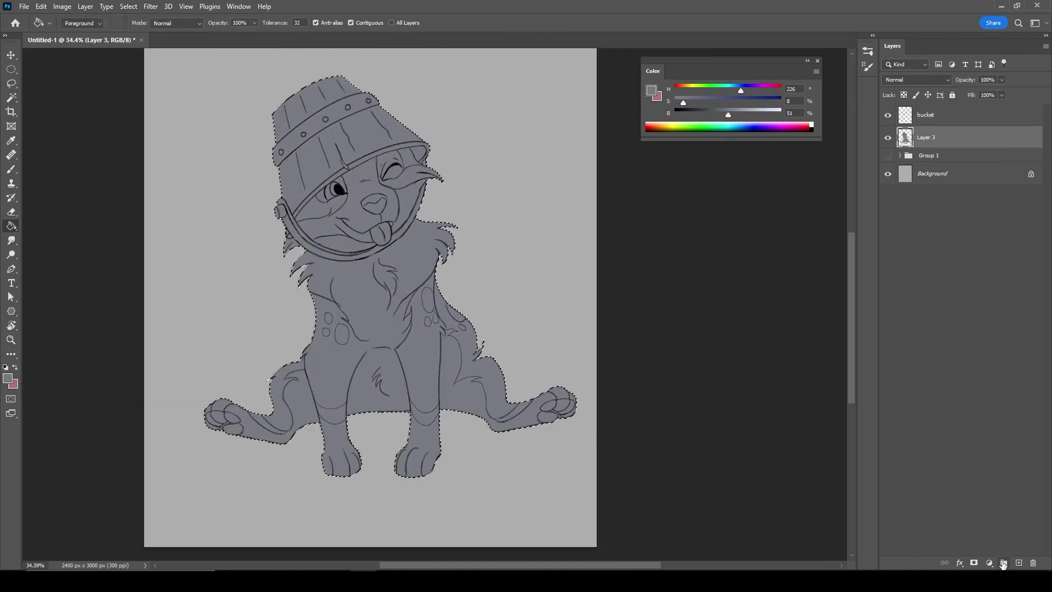
key("ctrl+g")
left_click(974, 563)
- Rename the bucket layer as lineart
key("z")
left_click(533, 460)
left_click(920, 115)
double_click(925, 115)
type("lineart")
key("Return")
- Paste the character colour reference and scale it to 68.79% beside the dog
key("ctrl+v")
key("ctrl+t")
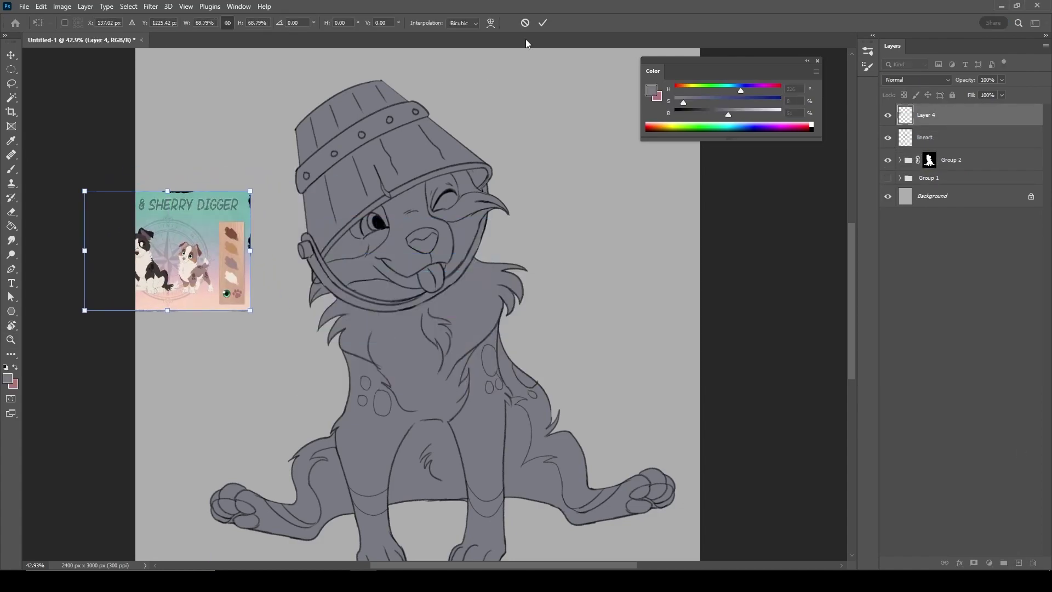
key("Return")
- Fill the silhouette layer inside the masked group with the reference's cream fur colour
left_click(899, 159)
key("g")
left_click(440, 380)
- Select the body, front leg and haunch patches and fill them with the reference's mauve on a new layer
left_click(1018, 562)
key("w")
left_click(924, 137)
left_click(419, 458)
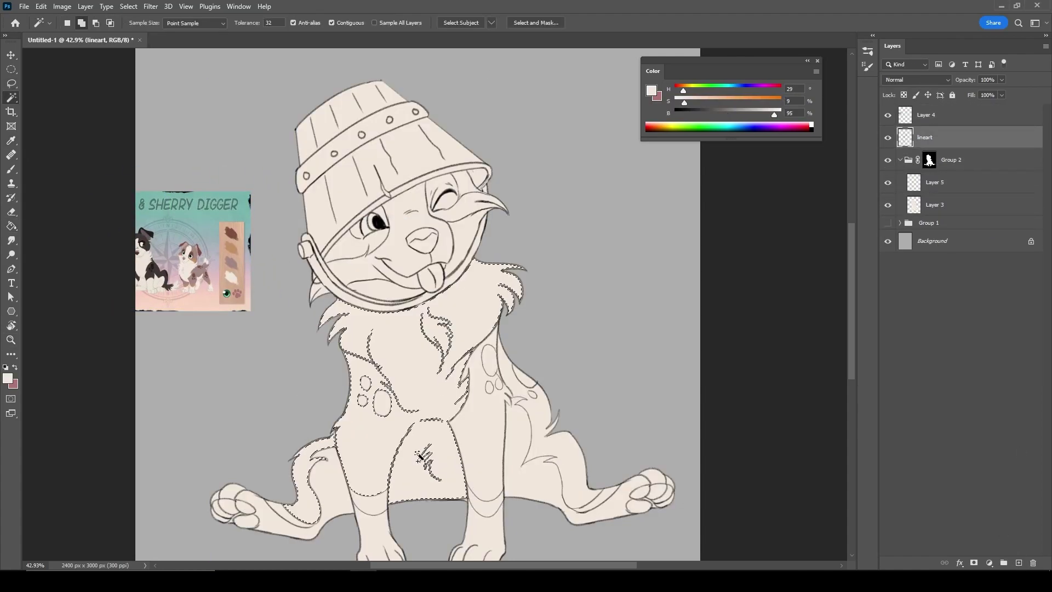
scroll(419, 457, "up", 3)
key("l")
mouse_move(285, 233)
left_mouse_down()
mouse_move(359, 339)
mouse_move(392, 439)
mouse_move(348, 446)
mouse_move(465, 336)
mouse_move(486, 147)
mouse_move(470, 229)
mouse_move(542, 334)
mouse_move(526, 181)
left_mouse_up()
scroll(392, 438, "down", 3)
scroll(470, 229, "up", 5)
scroll(470, 229, "down", 4)
mouse_move(526, 181)
left_mouse_down()
mouse_move(559, 230)
mouse_move(476, 329)
mouse_move(357, 377)
mouse_move(331, 324)
mouse_move(424, 388)
mouse_move(660, 322)
mouse_move(693, 493)
mouse_move(559, 497)
mouse_move(476, 293)
mouse_move(579, 442)
left_mouse_up()
scroll(331, 324, "down", 3)
scroll(424, 389, "right", 2)
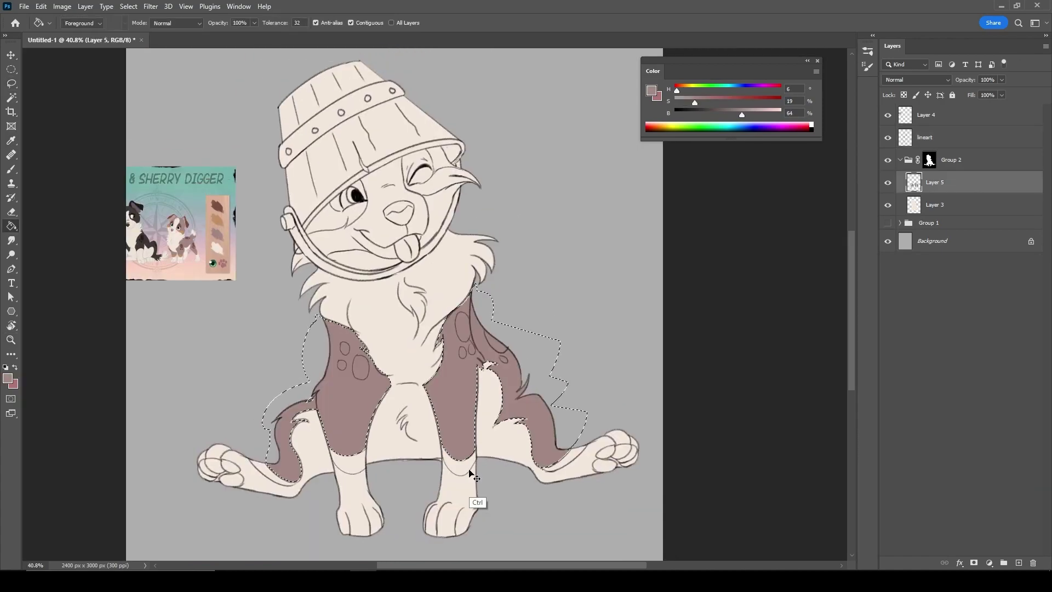
key("F5")
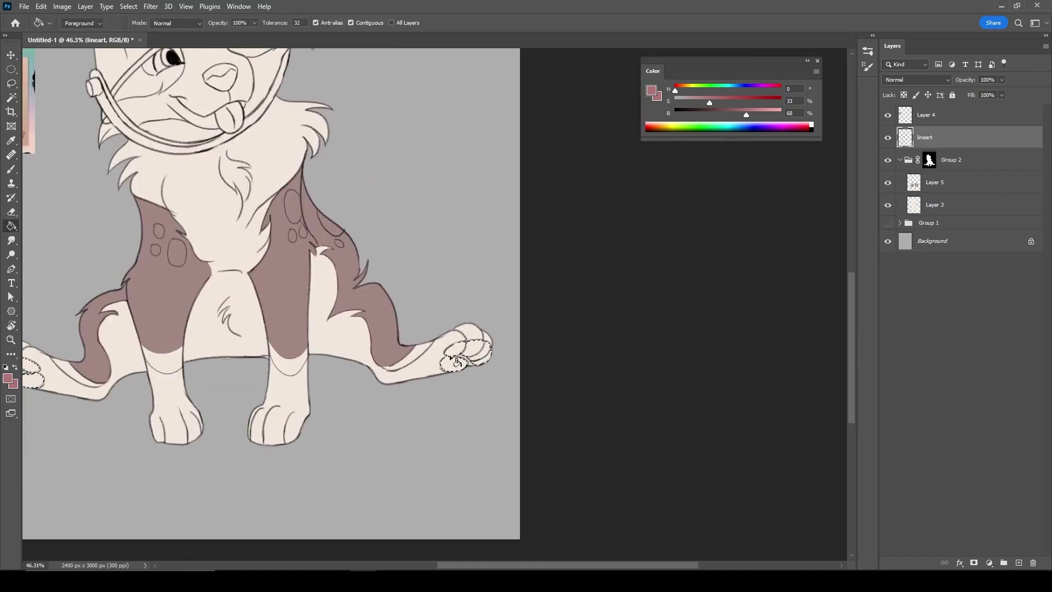
- Colour the paw pads on both hind feet pink and touch up the fill's edges
left_click(486, 355)
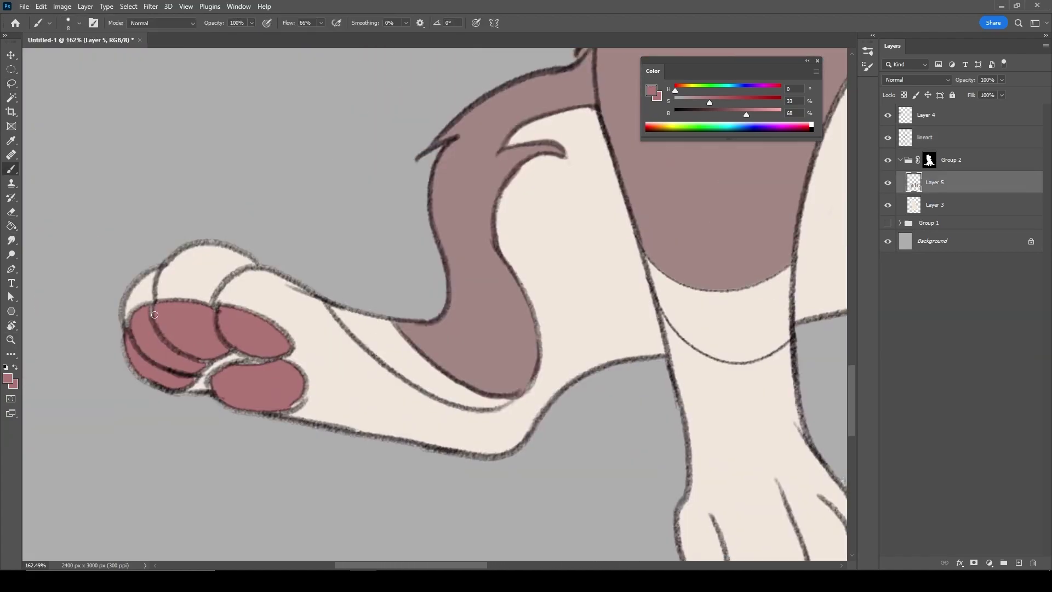
mouse_move(137, 315)
left_mouse_down()
mouse_move(206, 364)
mouse_move(286, 398)
left_mouse_up()
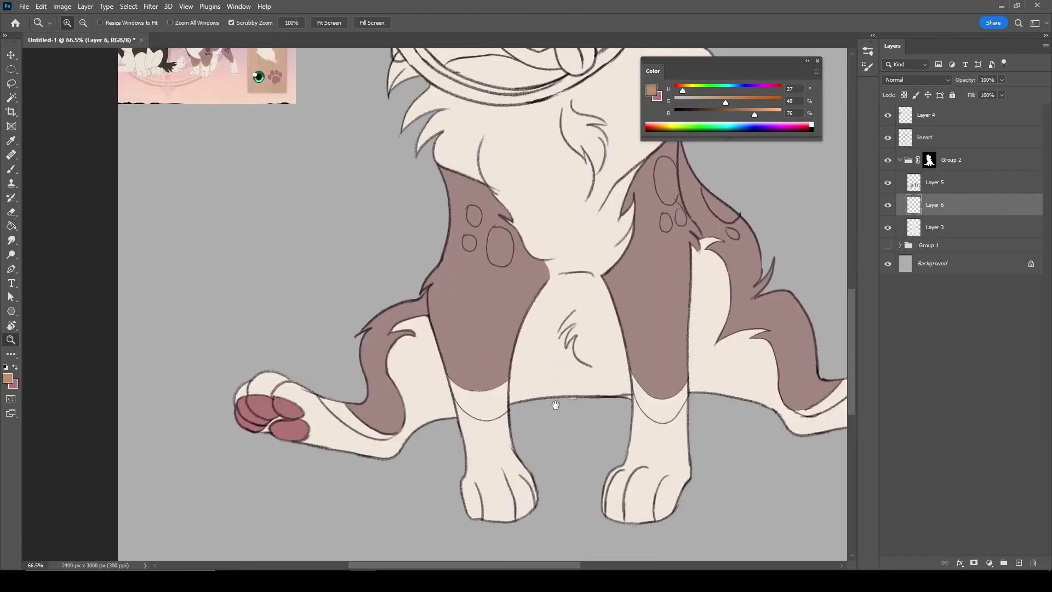
- Paint the tan markings on the front leg bands and hind legs on a new layer below the mauve
left_click_drag(323, 400, 382, 425)
left_click_drag(446, 383, 501, 418)
left_click_drag(630, 378, 679, 422)
left_click_drag(807, 419, 690, 426)
left_click_drag(706, 408, 729, 392)
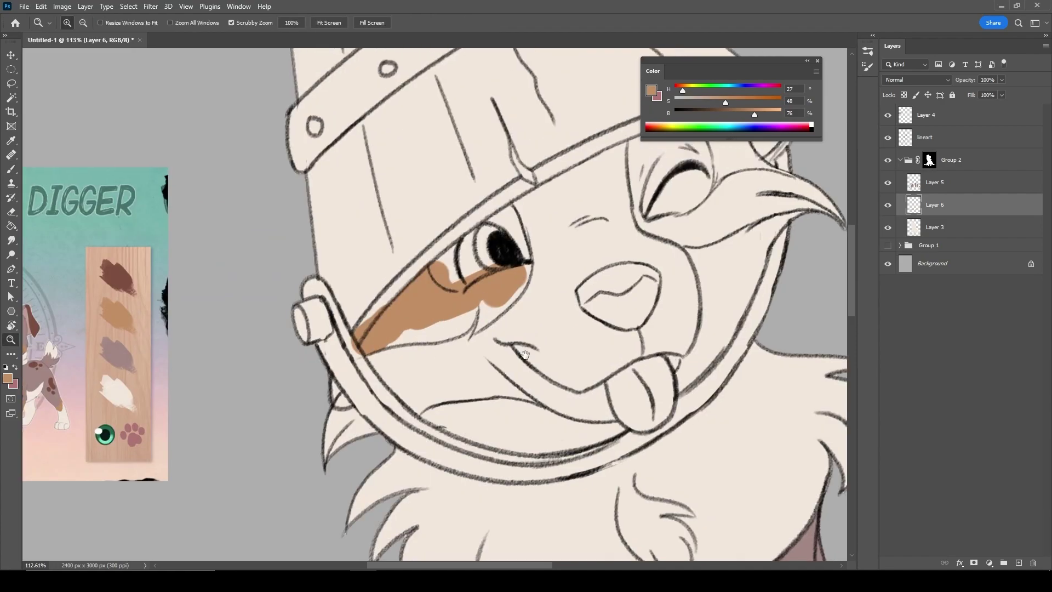
- Colour the cheek patches below both eyes tan, including the fur tuft beside the winking eye
mouse_move(466, 368)
left_mouse_down()
mouse_move(497, 294)
mouse_move(455, 350)
mouse_move(581, 307)
mouse_move(685, 345)
mouse_move(515, 370)
mouse_move(493, 358)
left_mouse_up()
key("alt+BackSpace")
key("ctrl+d")
key("b")
scroll(637, 329, "down", 5)
- Select the oval spots on the shoulders and back and fill them with dark reddish brown on a new layer
left_click(925, 137)
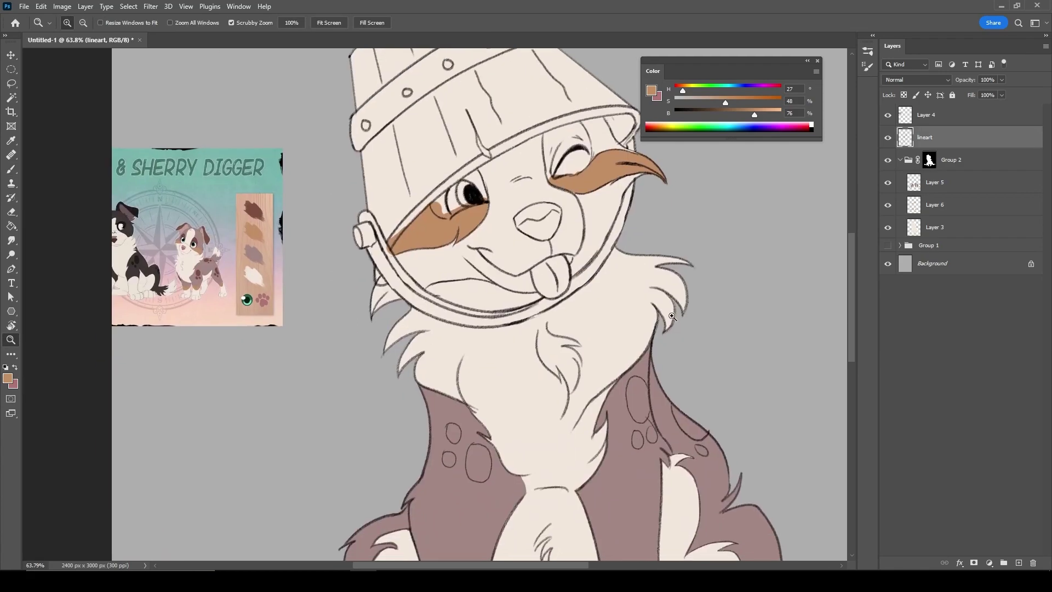
key("w")
left_click(637, 397)
left_click(696, 427, "shift")
left_click(128, 6)
mouse_move(138, 172)
key("alt+BackSpace")
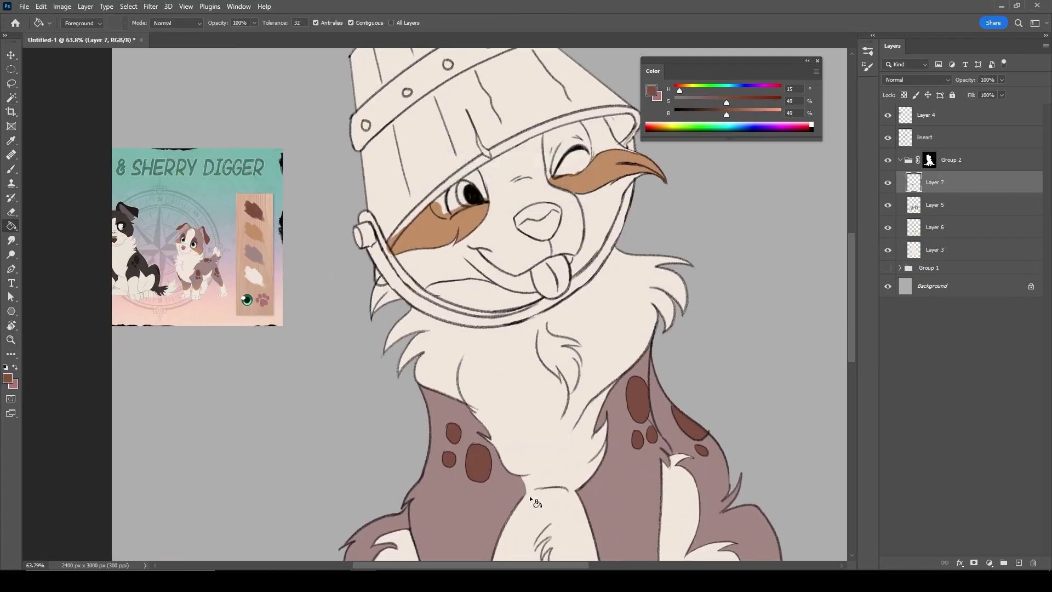
- Paint dark brown patches around both eyes and a mauve patch under the bucket rim beside the winking eye
scroll(383, 329, "up", 3)
key("b")
left_click_drag(353, 337, 371, 358)
key("bracketright")
key("bracketright")
key("bracketright")
mouse_move(568, 222)
left_mouse_down()
mouse_move(567, 287)
mouse_move(615, 276)
mouse_move(584, 248)
mouse_move(629, 248)
left_mouse_up()
mouse_move(589, 173)
left_mouse_down()
mouse_move(561, 293)
mouse_move(624, 367)
mouse_move(657, 307)
mouse_move(678, 350)
mouse_move(778, 296)
left_mouse_up()
key("alt+bracketleft")
key("e")
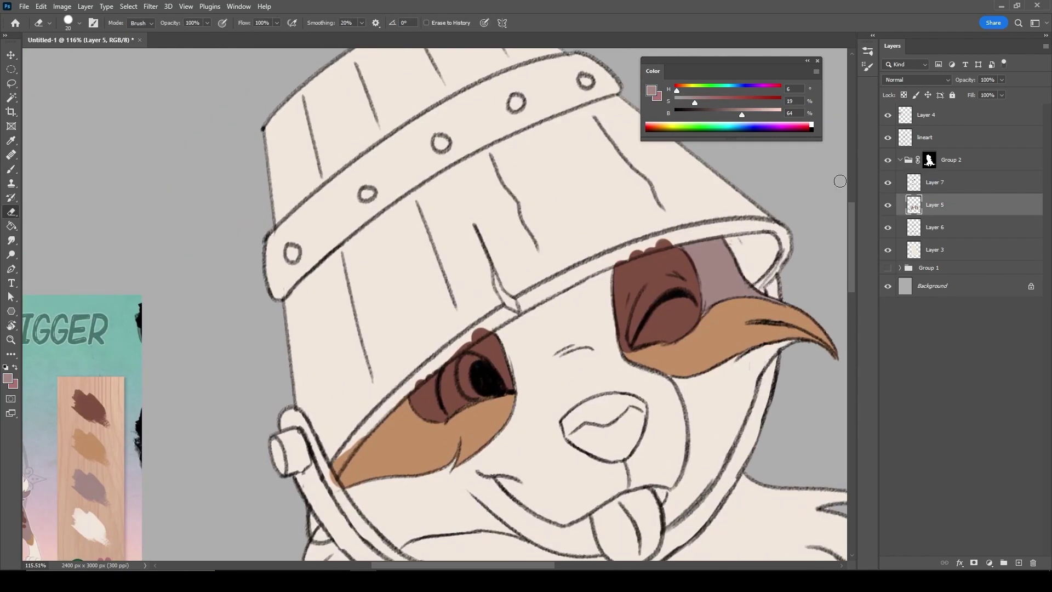
- Create a new layer for the bucket colour and select the bucket and handle areas with the Magic Wand
key("alt+bracketright")
key("ctrl+shift+alt+n")
scroll(524, 249, "down", 5)
key("w")
key("alt+bracketright")
key("alt+bracketright")
left_click(446, 205)
scroll(446, 205, "up", 4)
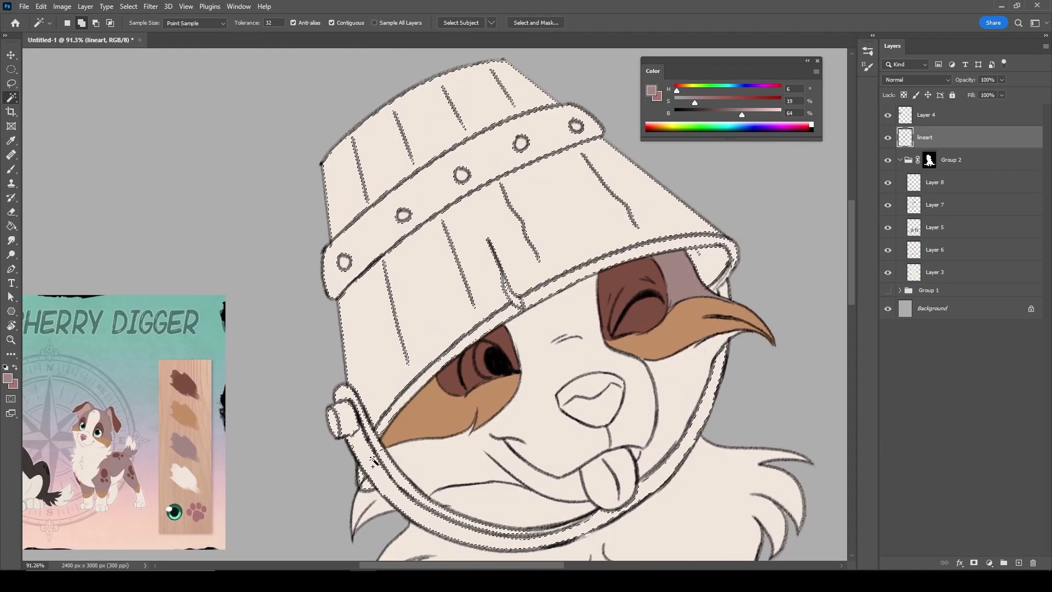
- Extend the selection with the Lasso to cover the whole bucket, its rim and the handle
key("l")
mouse_move(733, 269)
left_mouse_down()
mouse_move(302, 222)
mouse_move(341, 435)
left_mouse_up()
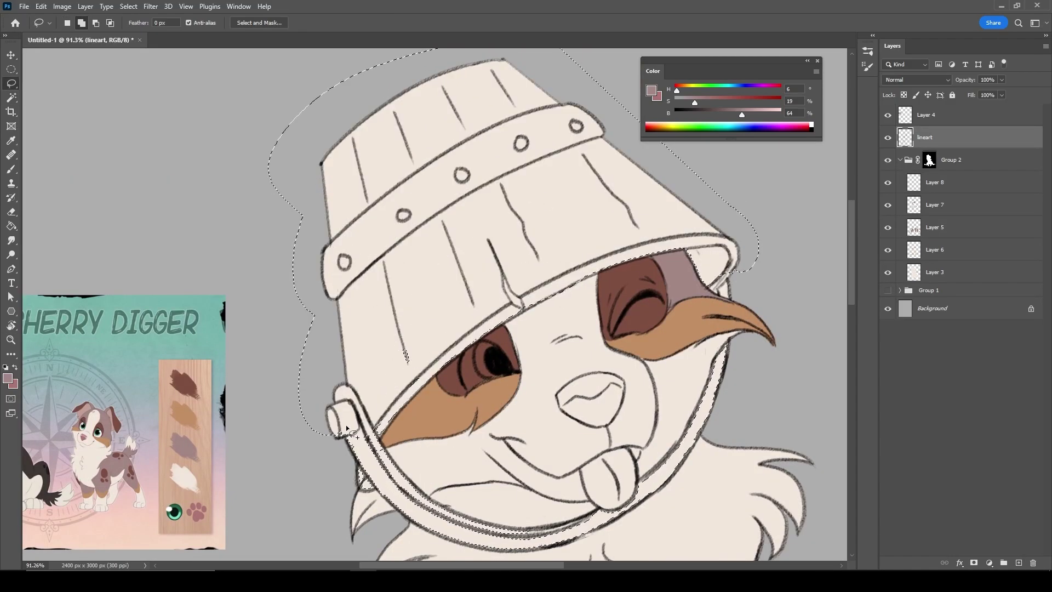
mouse_move(376, 465)
left_mouse_down()
mouse_move(406, 341)
mouse_move(684, 241)
mouse_move(761, 270)
mouse_move(711, 282)
left_mouse_up()
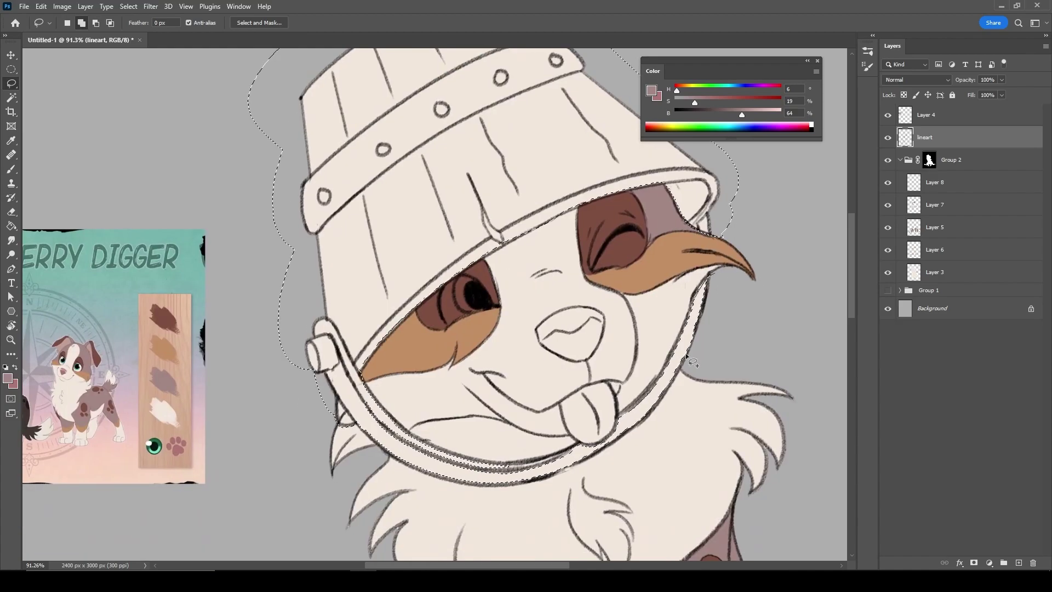
left_click_drag(477, 454, 323, 413)
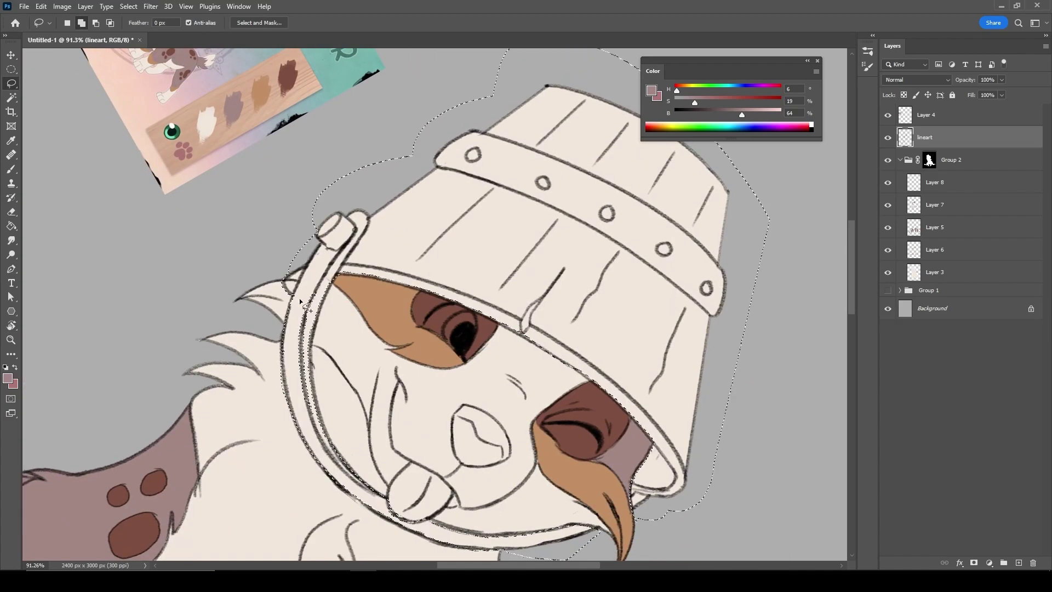
key("Escape")
- Fill the bucket and handle with brown (H 34, S 52, B 47) on the new layer and clean up the handle's edges
left_click(740, 116)
key("g")
left_click(558, 165)
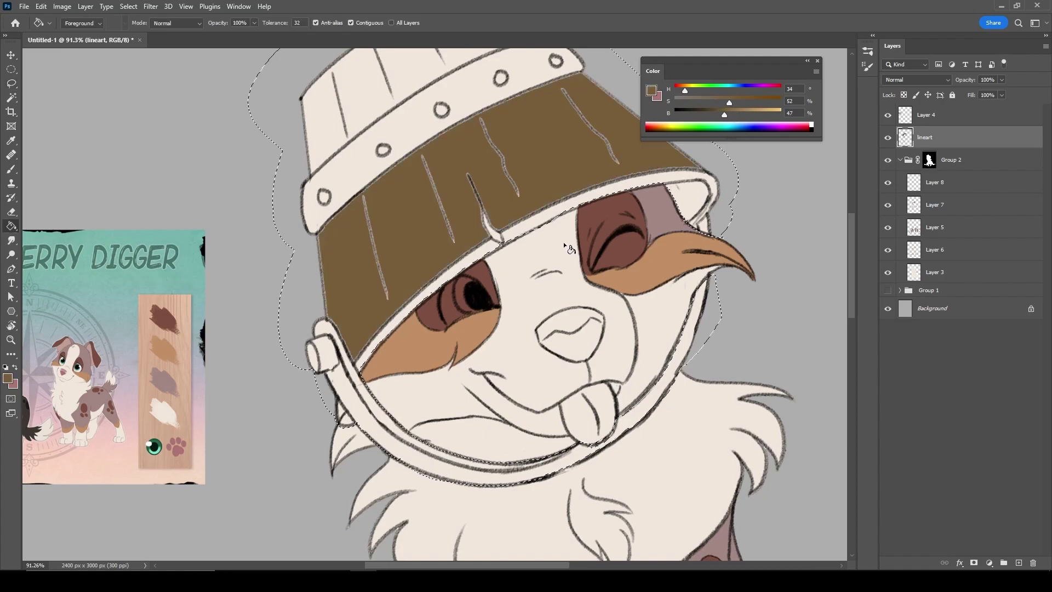
key("b")
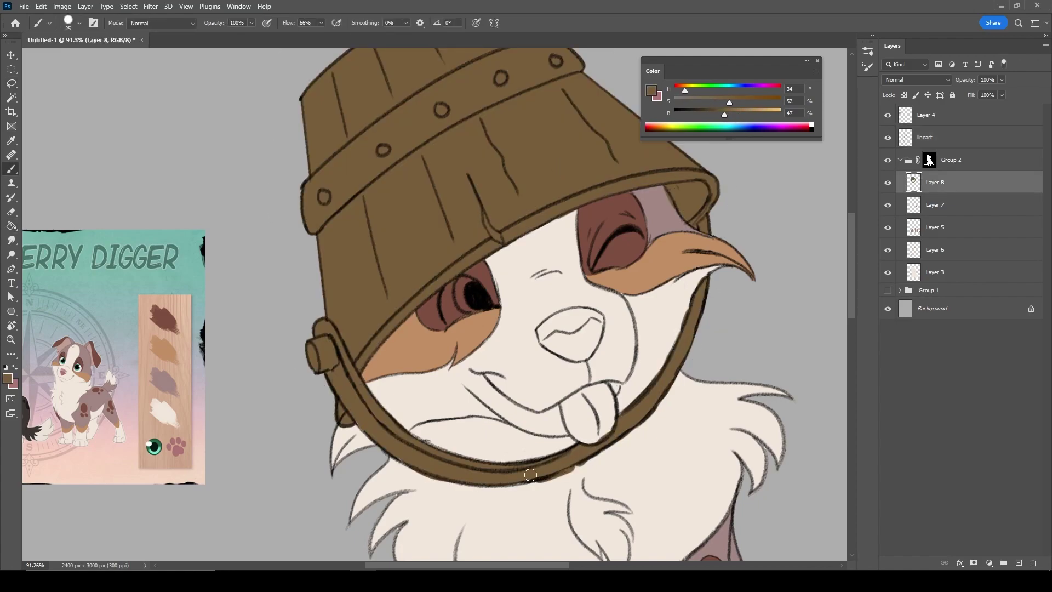
key("e")
- Group the bucket colour layer with a mask shaped like the bucket and handle
key("z")
scroll(749, 228, "down", 3)
scroll(547, 274, "up", 2)
left_click(913, 181, "ctrl")
key("ctrl+g")
- Paint the bucket's rim light brown (H 34, S 42, B 71) on a new layer
mouse_move(724, 115)
left_mouse_down()
mouse_move(749, 115)
mouse_move(719, 104)
left_mouse_up()
key("ctrl+shift+n")
key("b")
left_click_drag(414, 382, 523, 285)
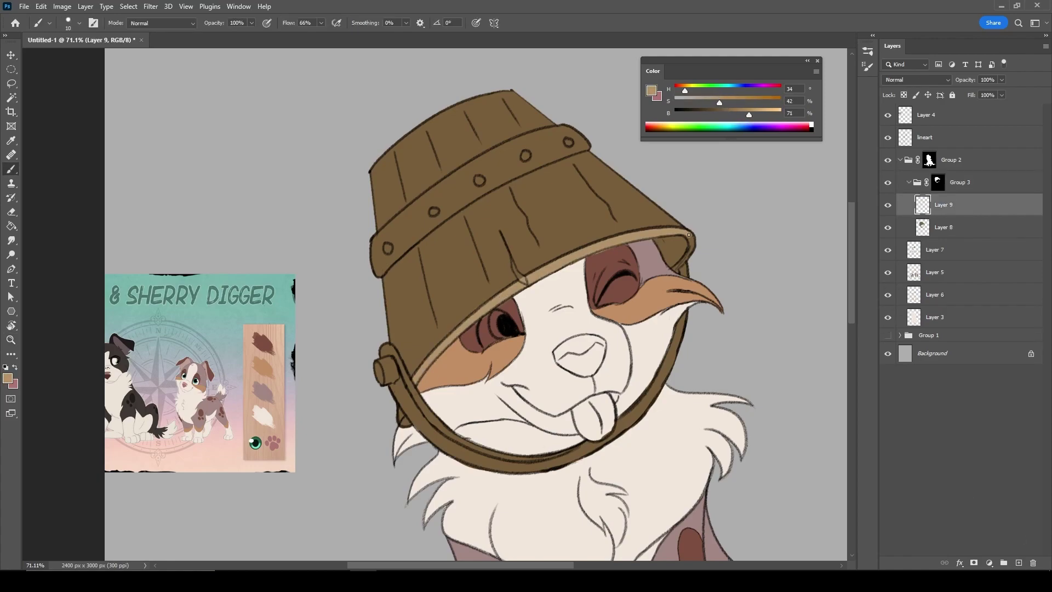
- Paint the handle and its peg light brown using a larger brush
key("bracketright")
key("bracketright")
key("bracketright")
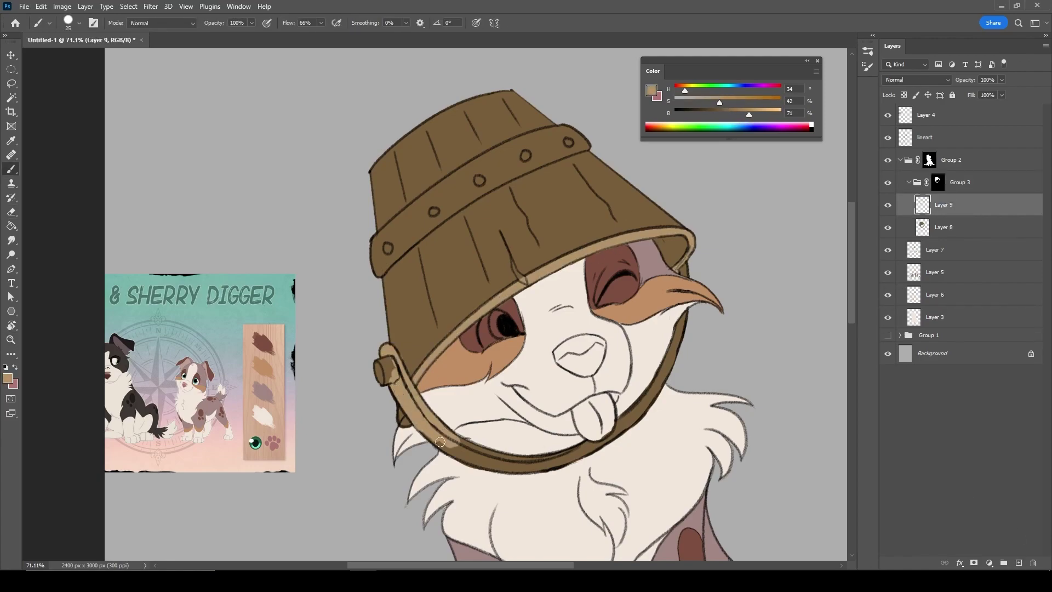
key("bracketright")
key("bracketright")
key("bracketright")
mouse_move(429, 426)
left_mouse_down()
mouse_move(515, 451)
mouse_move(688, 313)
left_mouse_up()
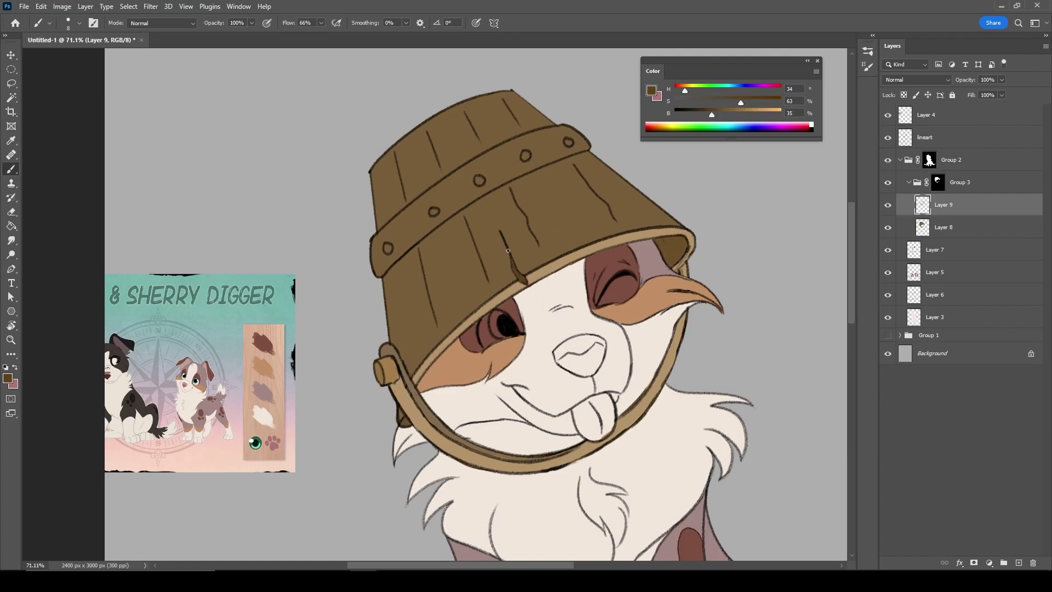
- Paint dark brown shading (H 34, S 63, B 35) along the bucket's plank lines, cracks and band edges
key("bracketright")
key("bracketright")
key("bracketright")
key("bracketright")
key("bracketright")
left_click(382, 276, "shift")
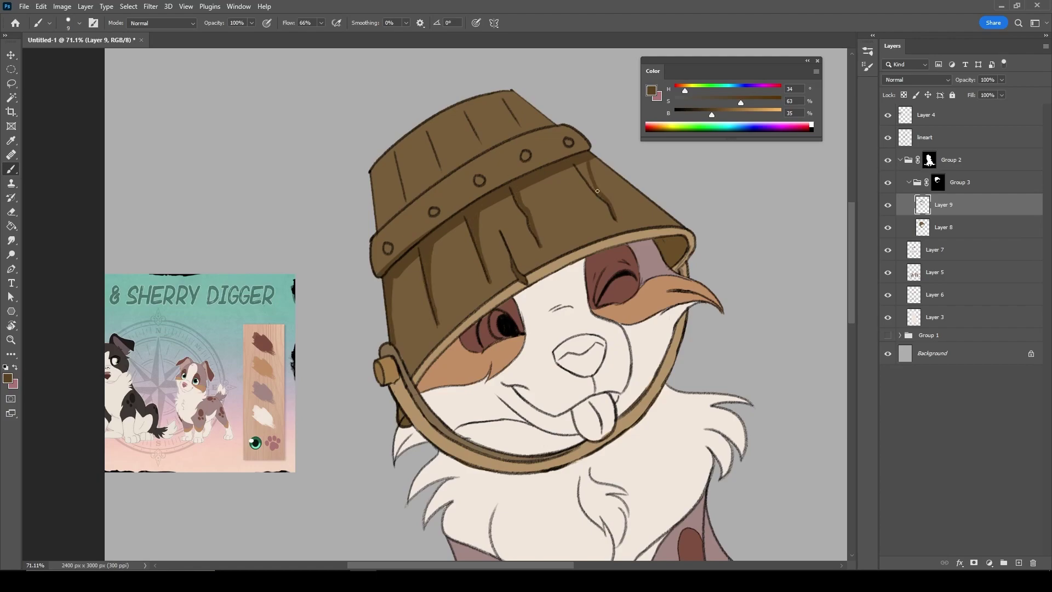
left_click_drag(401, 208, 431, 293)
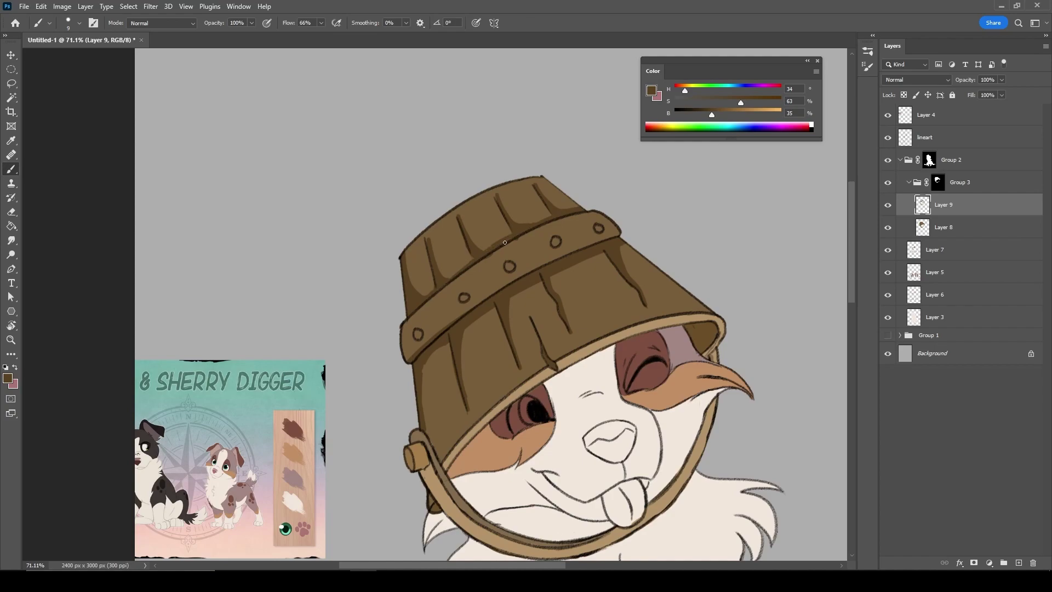
- Paint the bucket's metal band grey (H 34, S 22, B 46) on a new layer, with darker rivets at 32% brightness
key("ctrl+shift+alt+n")
left_click(701, 102)
mouse_move(420, 344)
left_mouse_down()
mouse_move(452, 291)
mouse_move(618, 228)
left_mouse_up()
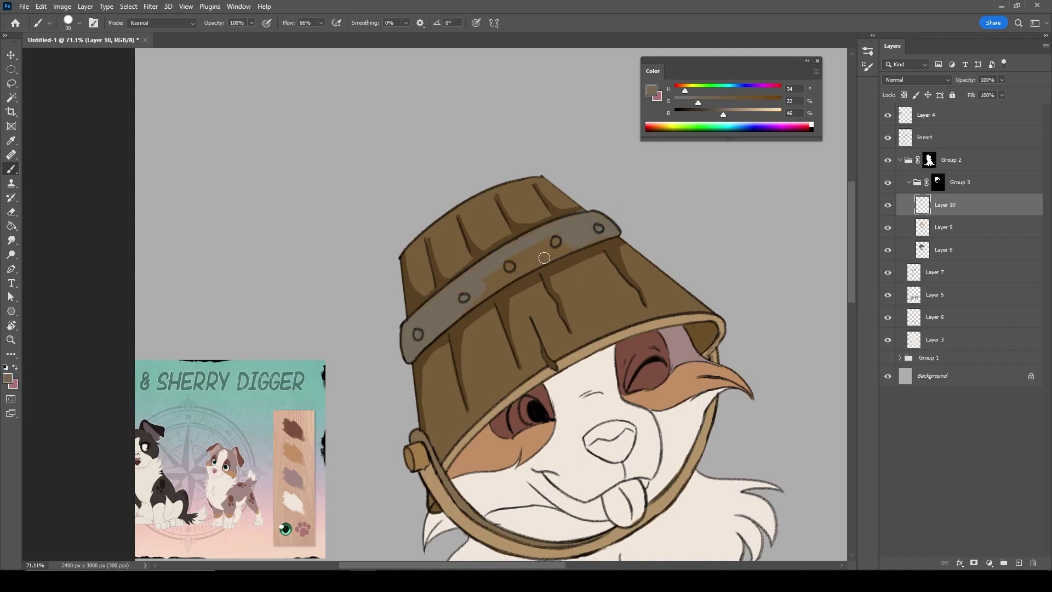
left_click(418, 335, "alt")
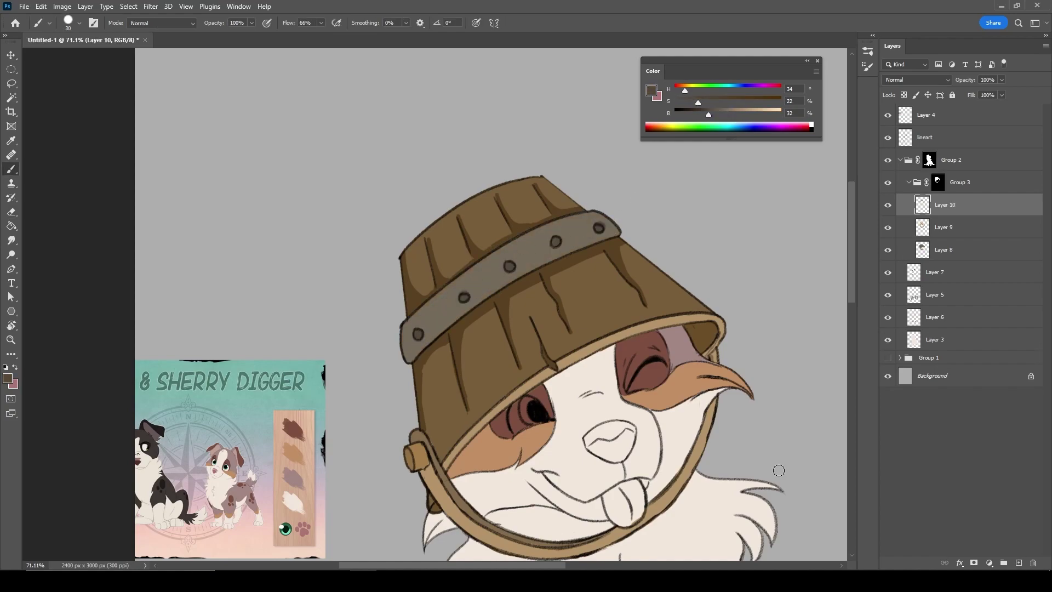
key("z")
left_click(722, 325, "alt")
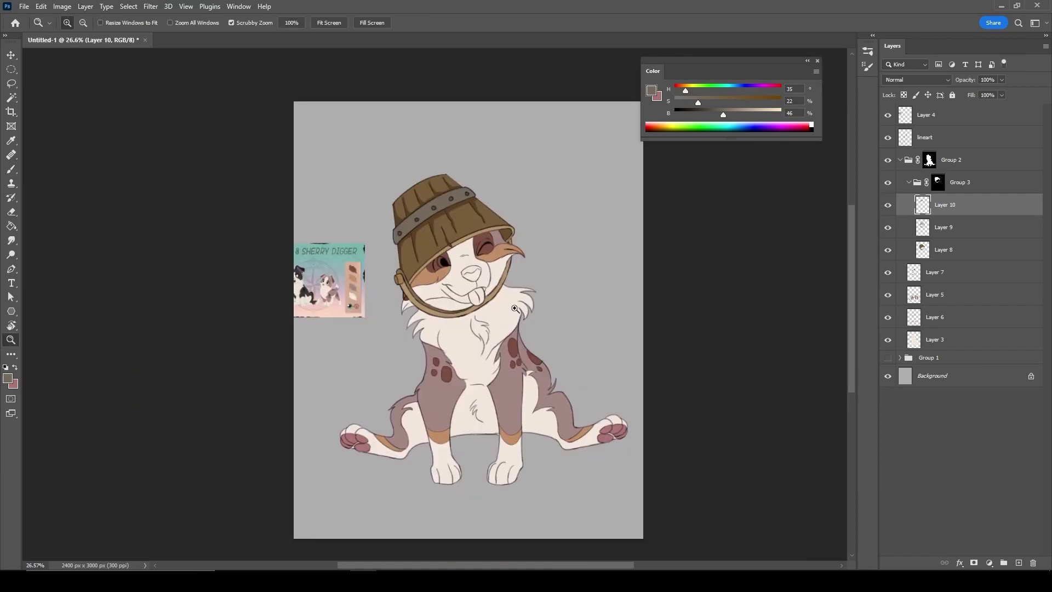
- Paint the dog's nose in two sampled pinks on a new layer above the fur colours, with a pale highlight (H 0, S 10, B 80)
left_click(909, 182)
key("ctrl+shift+alt+n")
left_click(473, 314)
key("b")
left_click(473, 313, "alt")
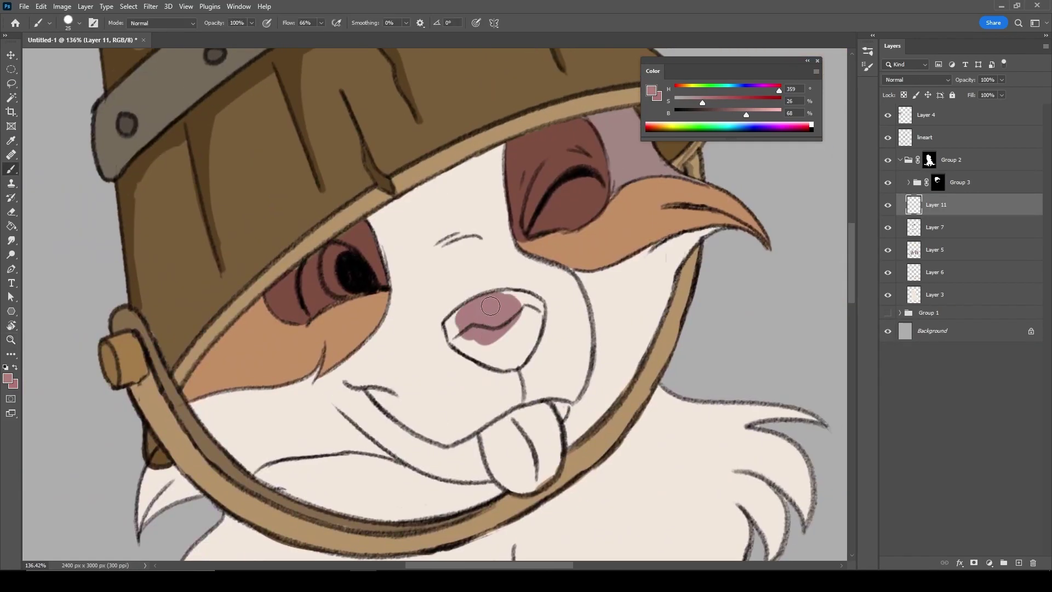
mouse_move(465, 318)
left_mouse_down()
mouse_move(495, 346)
mouse_move(465, 350)
left_mouse_up()
right_click(466, 351)
left_click(450, 338, "alt")
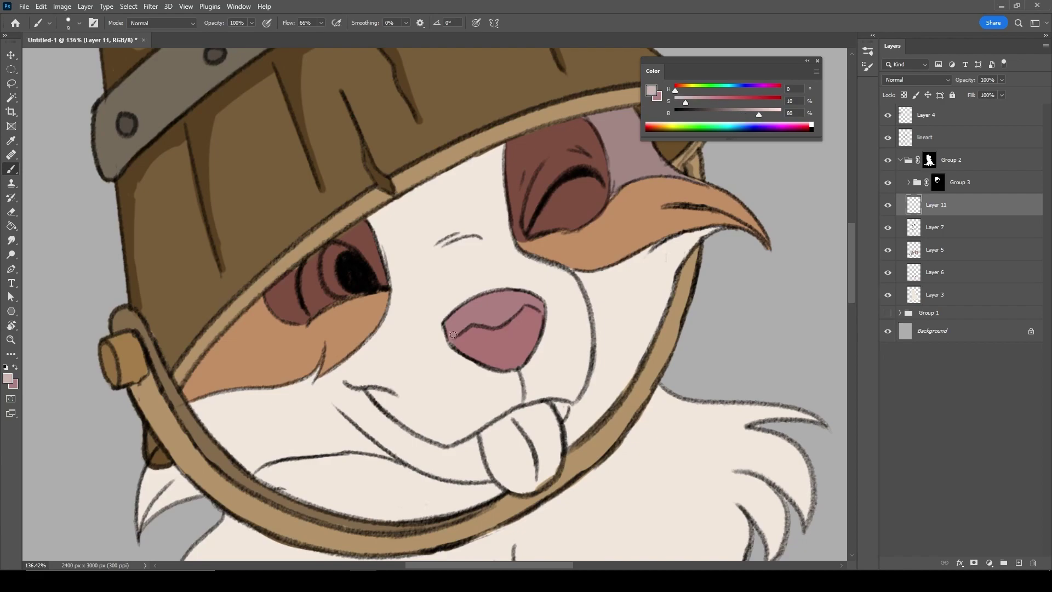
left_click_drag(683, 107, 679, 104)
- Paint the dog's tongue pink (H 0, S 38, B 72) on the same layer as the nose
scroll(700, 117, "down", 3)
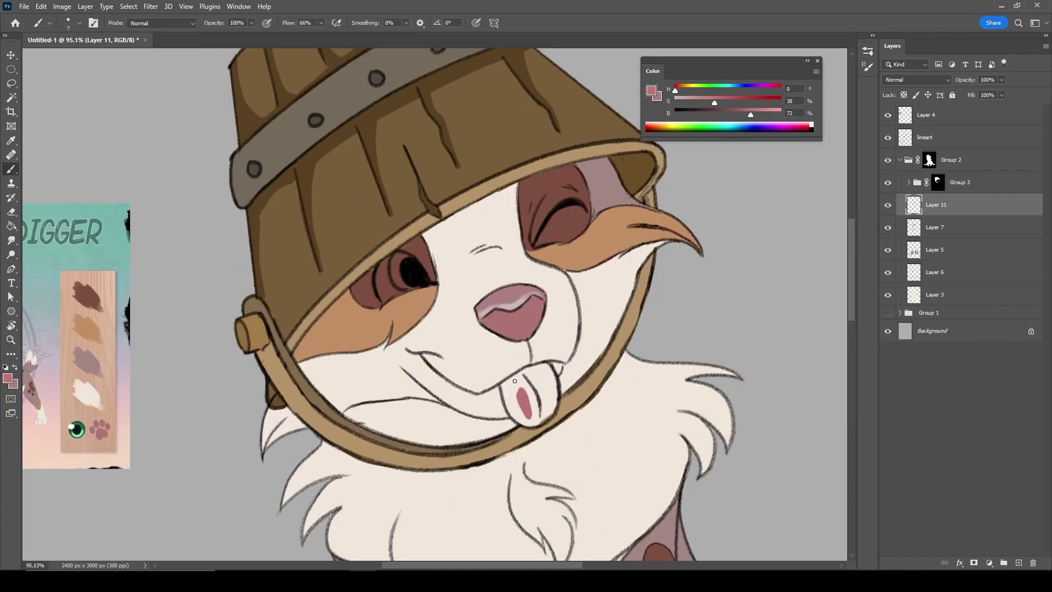
key("alt+bracketright")
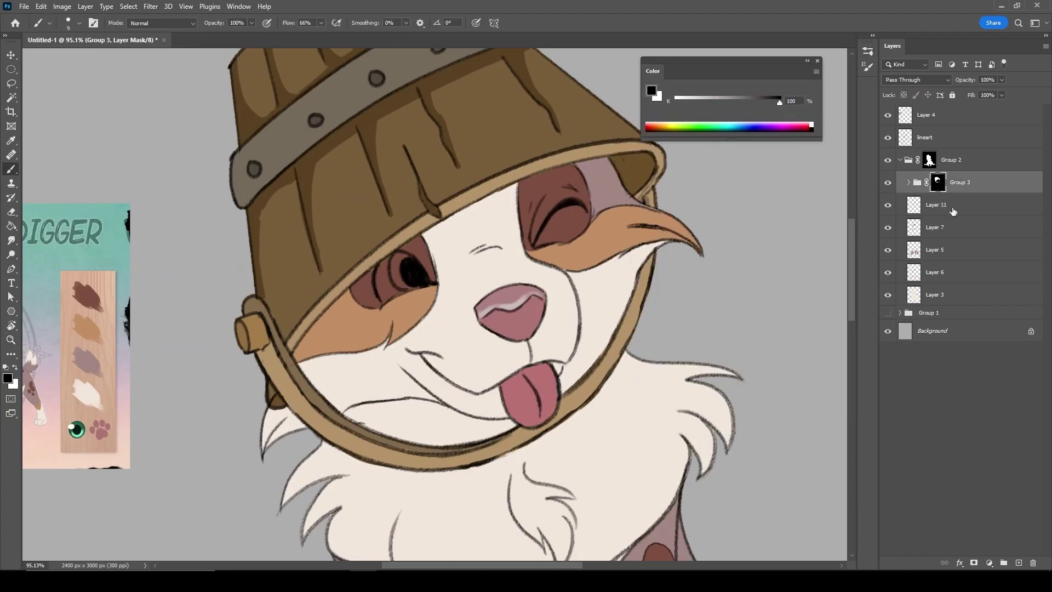
key("alt+bracketleft")
left_click(528, 363, "alt")
- Paint the open eye's white pale pink (H 0, S 9, B 93) and its iris dark green (H 155, S 64, B 40)
scroll(536, 382, "down", 3)
scroll(536, 383, "up", 3)
scroll(501, 307, "down", 3)
scroll(501, 293, "up", 4)
left_click(501, 293, "alt")
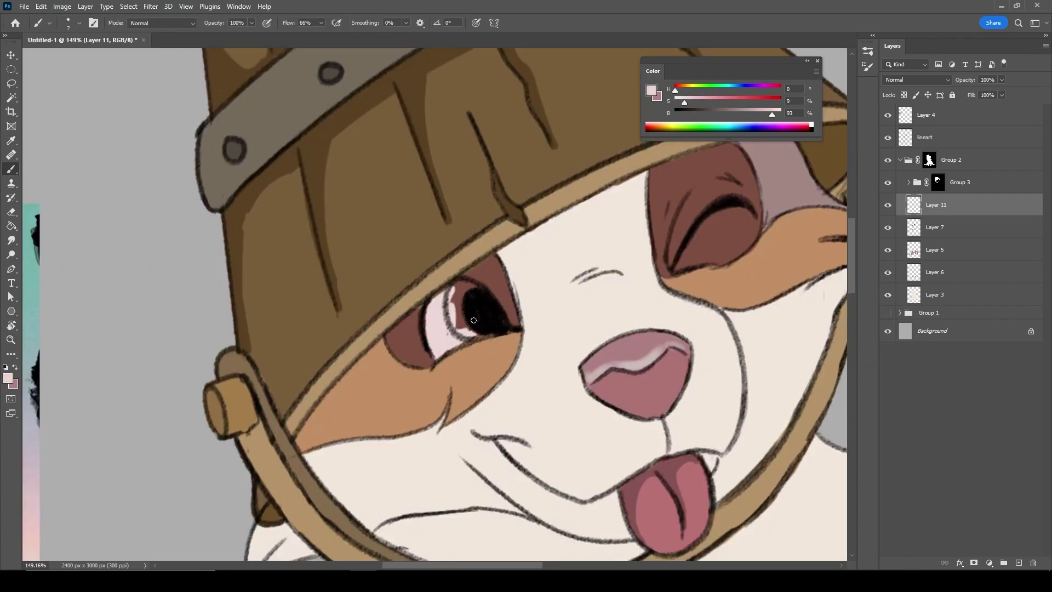
scroll(445, 302, "down", 3)
left_click(352, 211, "alt")
scroll(604, 338, "up", 4)
scroll(551, 328, "down", 3)
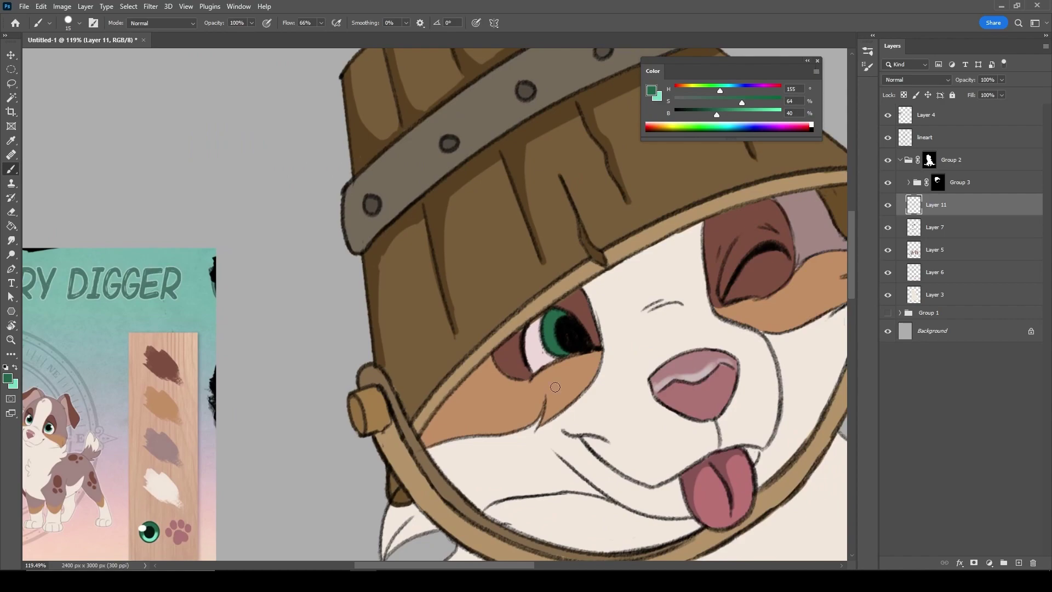
- Add a near-white highlight (H 165, S 0, B 94) to the open eye on a new layer above the line art
left_click(916, 138)
key("ctrl+shift+alt+n")
left_click(542, 332)
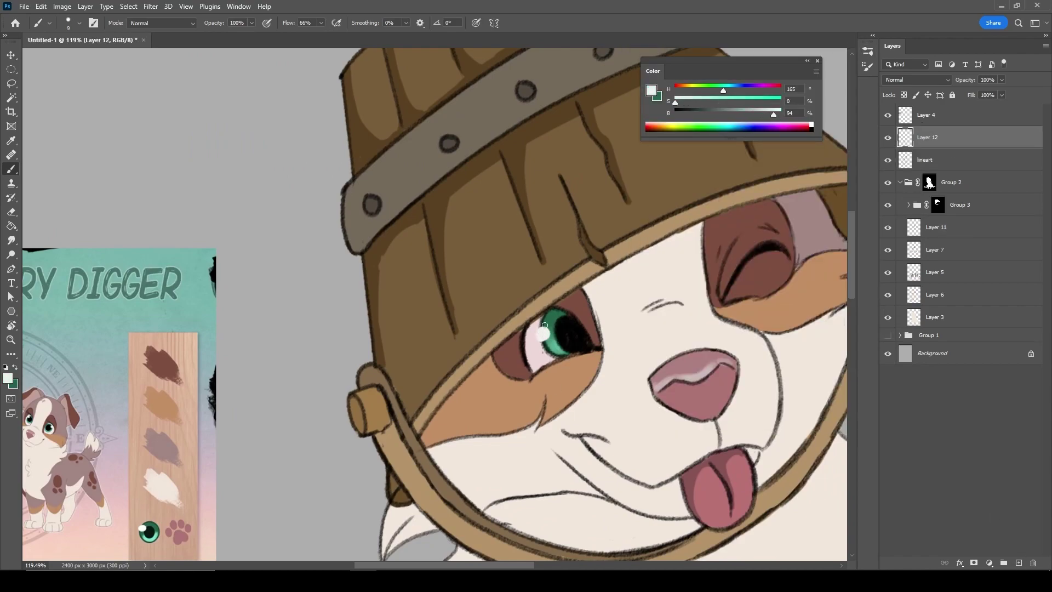
left_click(544, 325, "ctrl")
- Fill the dog's silhouette with a dark blue gradient (H 213, S 52, B 36) rising from its feet, on a new layer above the line art
key("z")
scroll(548, 357, "down", 5)
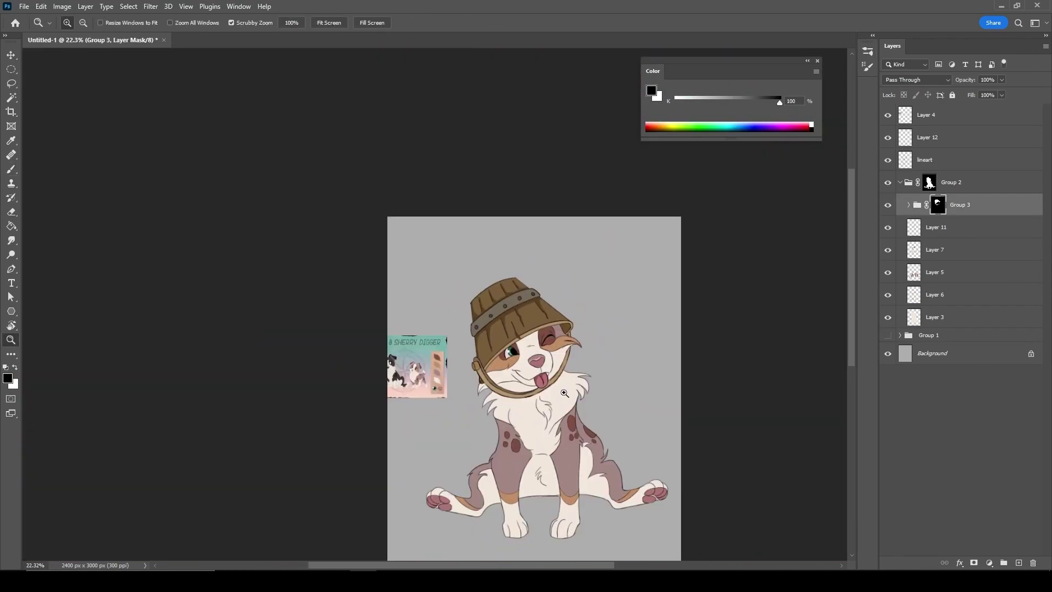
scroll(556, 382, "up", 2)
left_click(899, 182)
left_click(924, 159)
key("ctrl+shift+alt+n")
left_click(929, 182, "ctrl")
left_click_drag(730, 90, 729, 102)
key("shift+g")
left_click_drag(547, 526, 525, 209)
- Set the gradient shadow layer to Multiply, reduce its opacity and clear the selection
left_click(916, 80)
left_click(903, 126)
left_click_drag(1001, 95, 981, 109)
key("ctrl+d")
- Paint a dark blue Multiply shadow across the upper face on a new layer, confined to the dog's silhouette
key("b")
left_click(930, 208, "ctrl")
key("ctrl+shift+alt+n")
left_click_drag(452, 326, 572, 252)
scroll(514, 312, "up", 3)
- Erase the face shadow from the bucket and handle using the bucket group's mask as the selection
key("e")
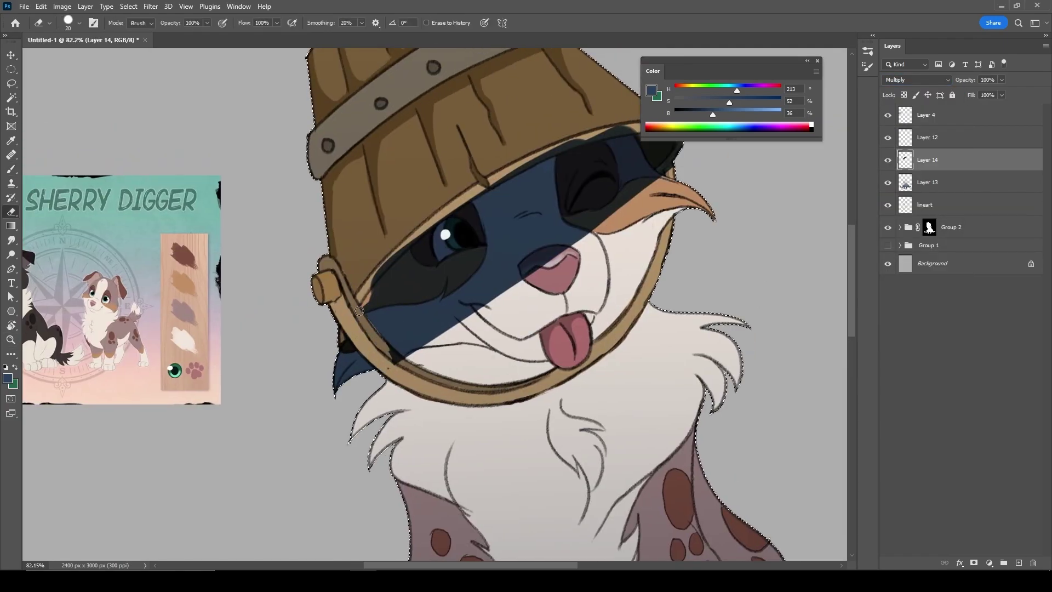
left_click(900, 226)
left_click(937, 250, "ctrl")
left_click_drag(622, 134, 554, 177)
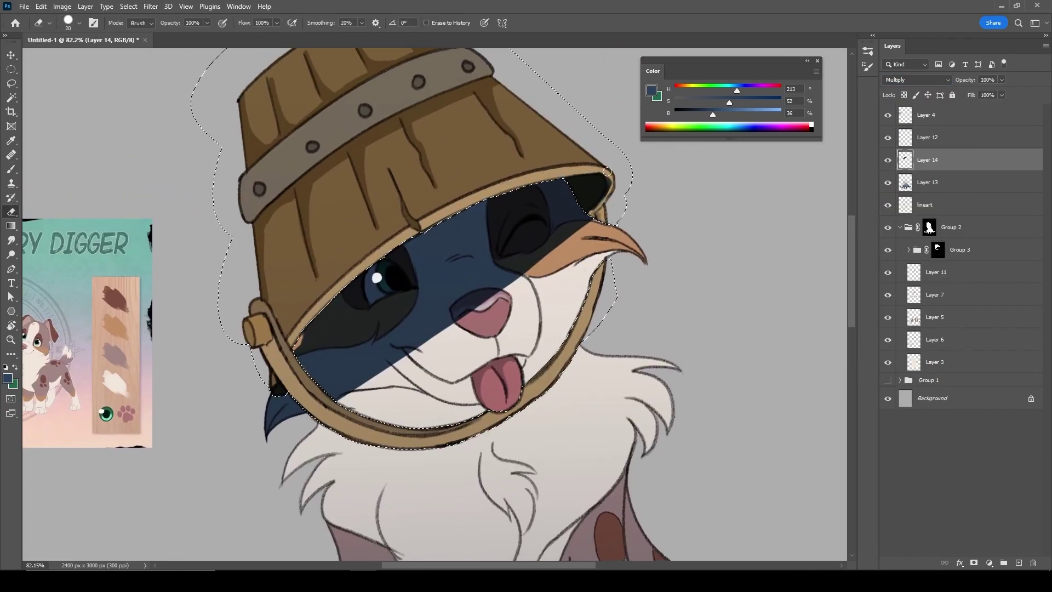
key("ctrl+d")
- Lower the face shadow layer's opacity to 61% and its fill to 70%
key("b")
key("z")
left_click_drag(632, 313, 547, 315)
key("6")
key("1")
key("shift+7")
- Duplicate the face shadow layer and apply a Gaussian Blur to it
key("ctrl+j")
left_click(150, 6)
mouse_move(165, 147)
left_click(336, 187)
key("Return")
- Paint a soft orange glow (H 32, S 62, B 81) over the face on a new layer, confined to the dog's silhouette
mouse_move(486, 346)
left_mouse_down()
mouse_move(526, 346)
mouse_move(526, 329)
left_mouse_up()
left_click(927, 182)
key("r")
key("z")
key("ctrl+0")
key("ctrl+shift+alt+n")
left_click(929, 272, "ctrl")
left_click_drag(679, 127, 760, 115)
left_click_drag(548, 219, 569, 219)
key("b")
key("F5")
key("F5")
left_click_drag(471, 284, 600, 208)
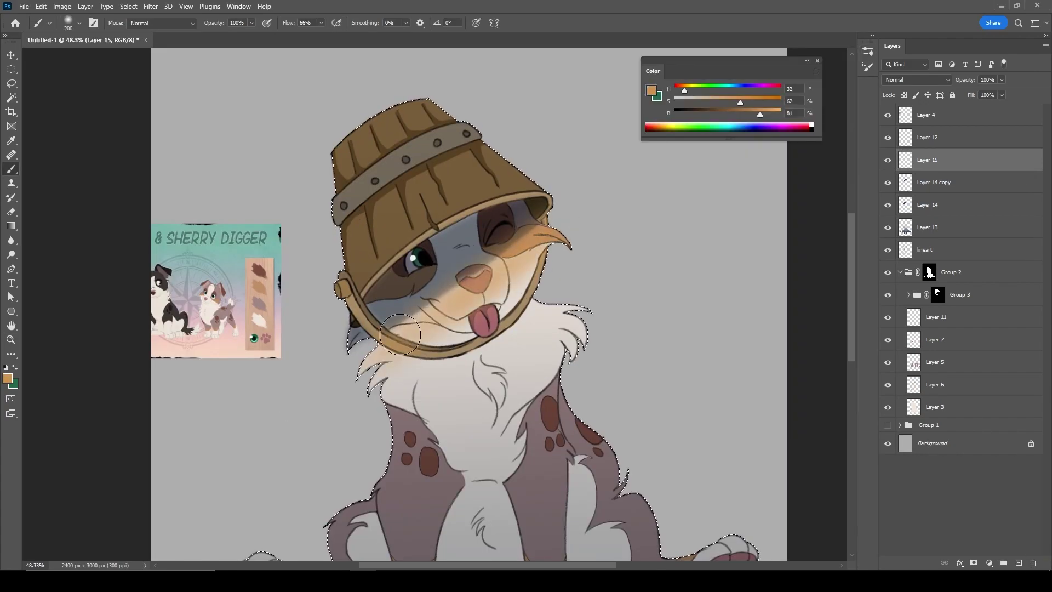
- Blend the orange glow into the face, setting its layer to 71% opacity and 83% fill
left_click(915, 79)
left_click(926, 226)
left_click_drag(1001, 79, 990, 95)
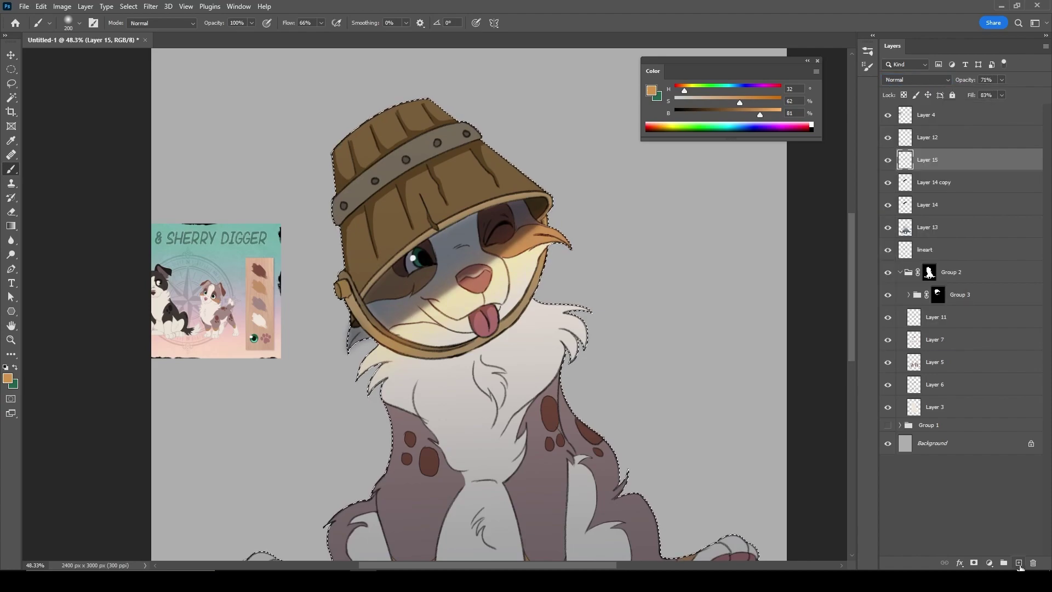
- Add a new layer within the silhouette selection, fill it with black and set it to Color Dodge
left_click(1019, 563)
key("g")
key("alt+BackSpace")
key("shift+alt+d")
- Paint a warm orange light (H 32, S 62, B 80) across the bucket on the Color Dodge layer with a large soft brush
key("b")
key("F5")
key("F5")
left_click_drag(383, 132, 465, 126)
key("ctrl+z")
key("F5")
key("F5")
mouse_move(394, 126)
left_mouse_down()
mouse_move(490, 159)
mouse_move(598, 223)
left_mouse_up()
- Extend the orange light over the dog's chest and body using a larger brush at 63% opacity
key("6")
key("3")
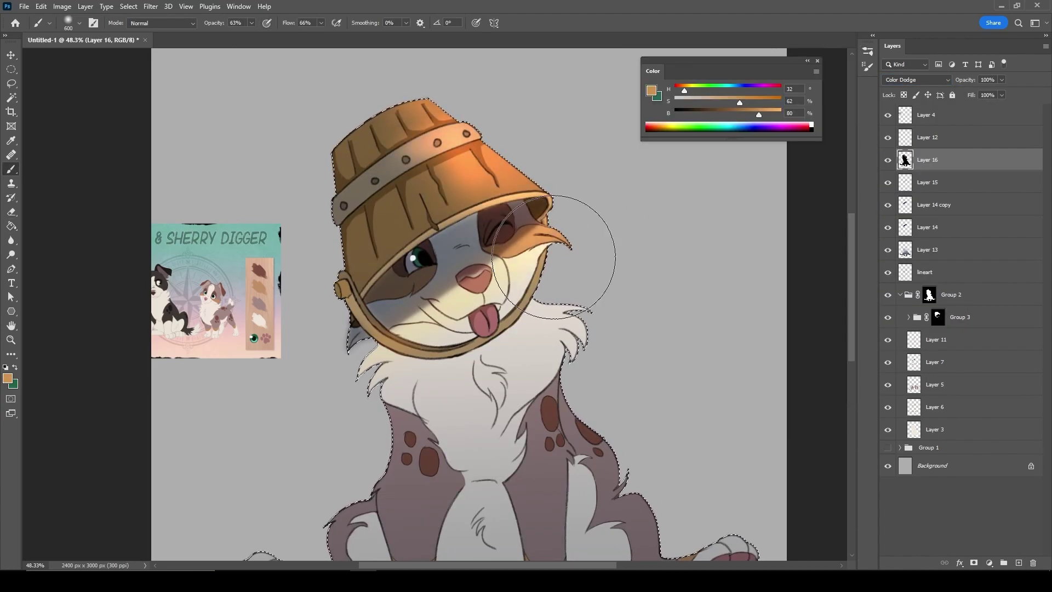
key("bracketright")
key("bracketright")
key("bracketright")
key("bracketright")
scroll(548, 301, "down", 3)
left_click_drag(548, 383, 582, 324)
- Adjust the Color Dodge layer's opacity, apply a Gaussian Blur and clear the selection
left_click_drag(1002, 80, 983, 127)
left_click(150, 6)
mouse_move(164, 140)
left_click(306, 188)
left_click(827, 104)
key("ctrl+d")
- Delete the topmost layer, Layer 4, holding the colour reference
key("z")
left_click_drag(547, 339, 493, 339)
left_click(943, 115)
left_click(1033, 562)
- Add a new layer above the Background and fill it with olive green
left_click(1018, 562)
left_click_drag(684, 90, 702, 91)
key("alt+BackSpace")
- Paint dark bluish-green patches behind the dog using a large textured brush
key("h")
left_click(720, 127)
left_click(867, 51)
scroll(739, 246, "down", 3)
left_click(572, 316)
key("b")
key("bracketright")
key("bracketright")
mouse_move(572, 255)
left_mouse_down()
mouse_move(408, 301)
mouse_move(438, 409)
left_mouse_up()
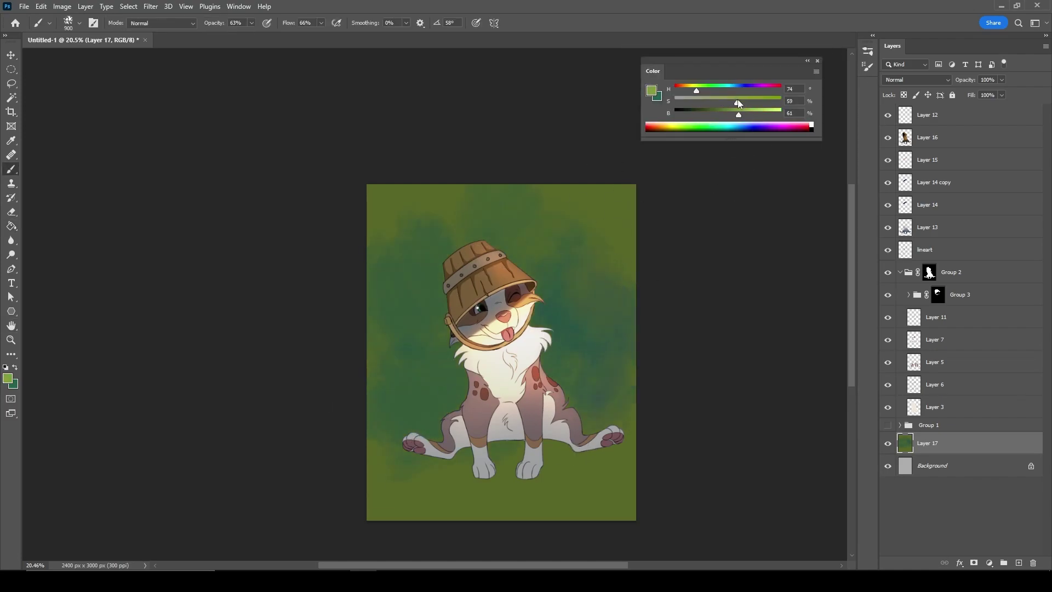
- Paint light green foliage (H 74, S 52, B 65) on both sides of the dog and grass in the foreground using a leafy brush
left_click_drag(741, 102, 729, 102)
left_click_drag(738, 114, 743, 115)
left_click(867, 51)
left_click(681, 256)
left_click(867, 51)
mouse_move(614, 252)
left_mouse_down()
mouse_move(575, 223)
mouse_move(619, 373)
left_mouse_up()
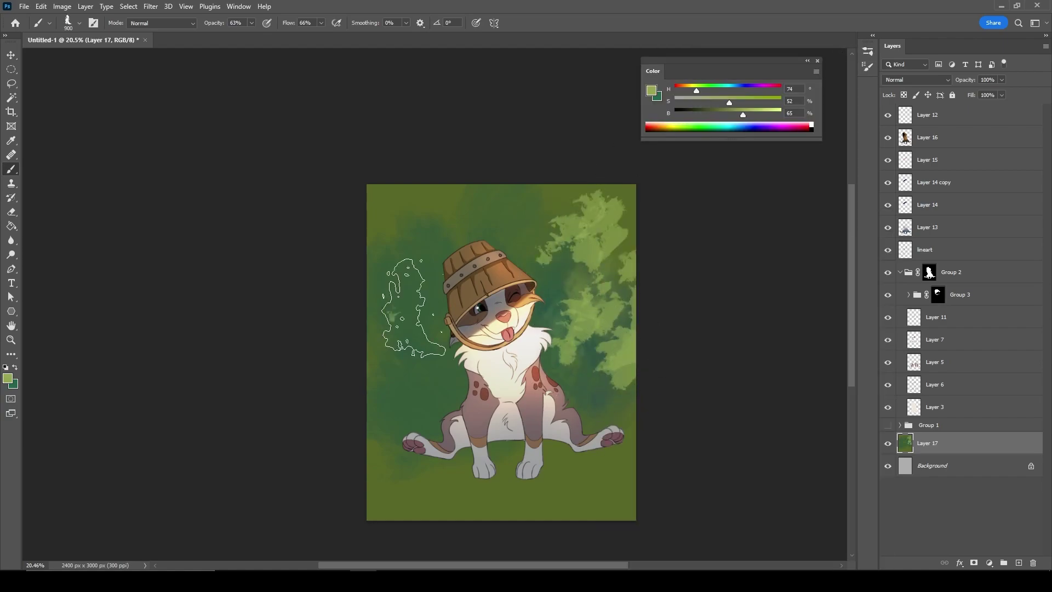
left_click_drag(397, 299, 424, 400)
left_click_drag(599, 482, 454, 507)
- Build up darker and mid-green foliage around the dog with an enlarged leafy brush and colours sampled from the background
left_click(597, 373, "alt")
mouse_move(608, 378)
left_mouse_down()
mouse_move(564, 257)
mouse_move(603, 383)
mouse_move(454, 433)
mouse_move(376, 223)
mouse_move(547, 219)
left_mouse_up()
key("bracketright")
key("bracketright")
key("bracketright")
key("bracketright")
key("bracketright")
key("bracketright")
key("bracketright")
left_click(526, 274, "alt")
key("bracketleft")
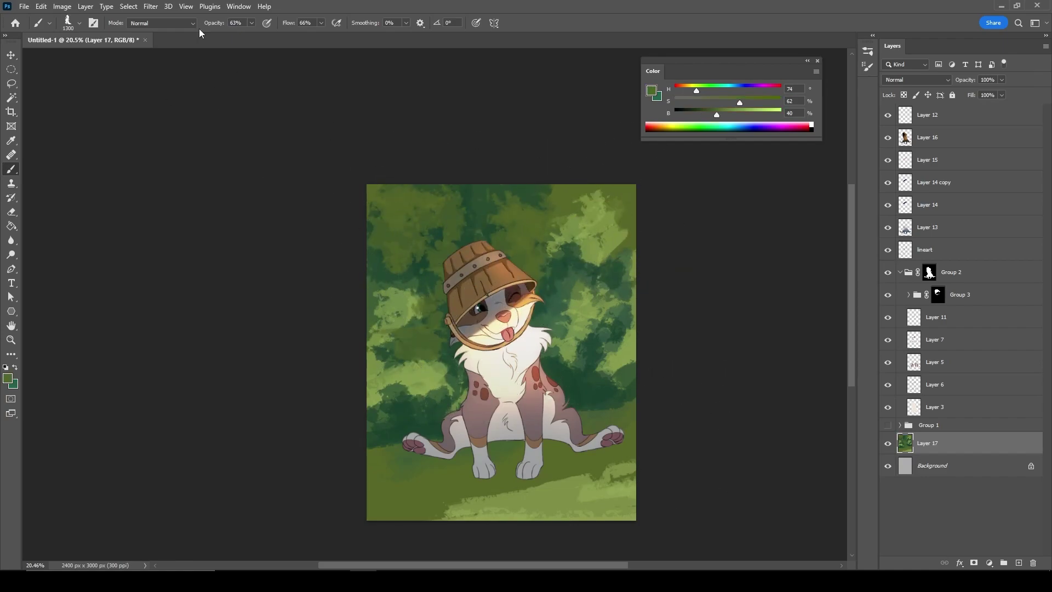
- Paint the ground beneath the dog with green and brown strokes, using smaller brush sizes and colours sampled from the background
left_click(403, 422, "alt")
left_click_drag(482, 436, 550, 491)
key("bracketleft")
key("bracketleft")
key("bracketleft")
key("bracketleft")
key("bracketleft")
key("bracketleft")
key("bracketleft")
key("bracketleft")
key("bracketleft")
left_click(391, 507, "alt")
left_click(570, 444, "alt")
left_click(591, 455, "alt")
- Apply a Gaussian Blur with a 5.4-pixel radius to the painted background
left_click(151, 6)
left_click(164, 17)
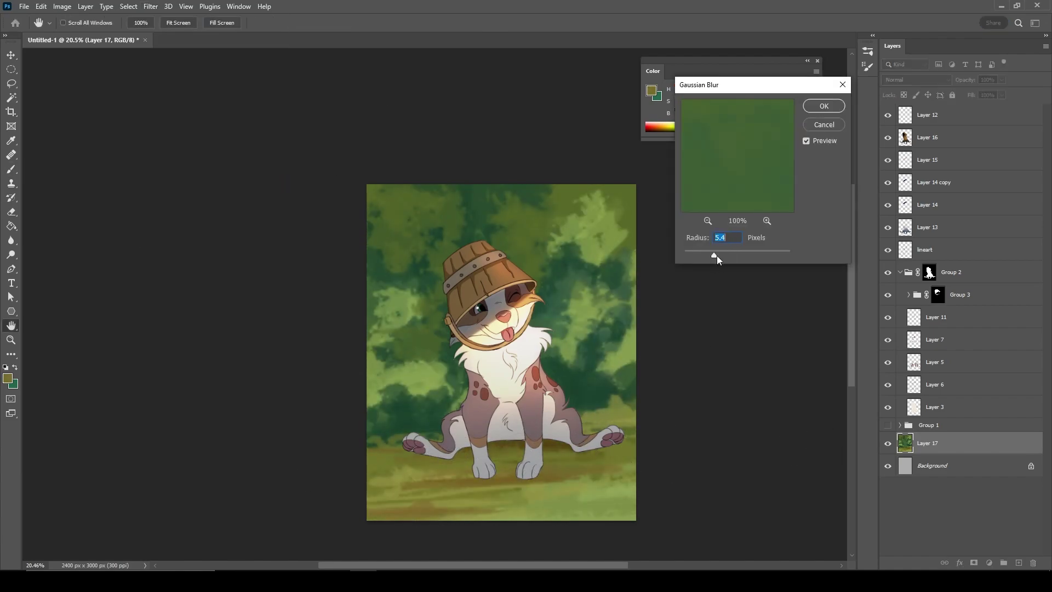
left_click(830, 106)
- Try light green leaf dabs (H 76, S 47, B 79) on a new layer above the blurred background, beside the dog
key("b")
left_click(867, 66)
left_click(867, 66)
key("ctrl+shift+alt+n")
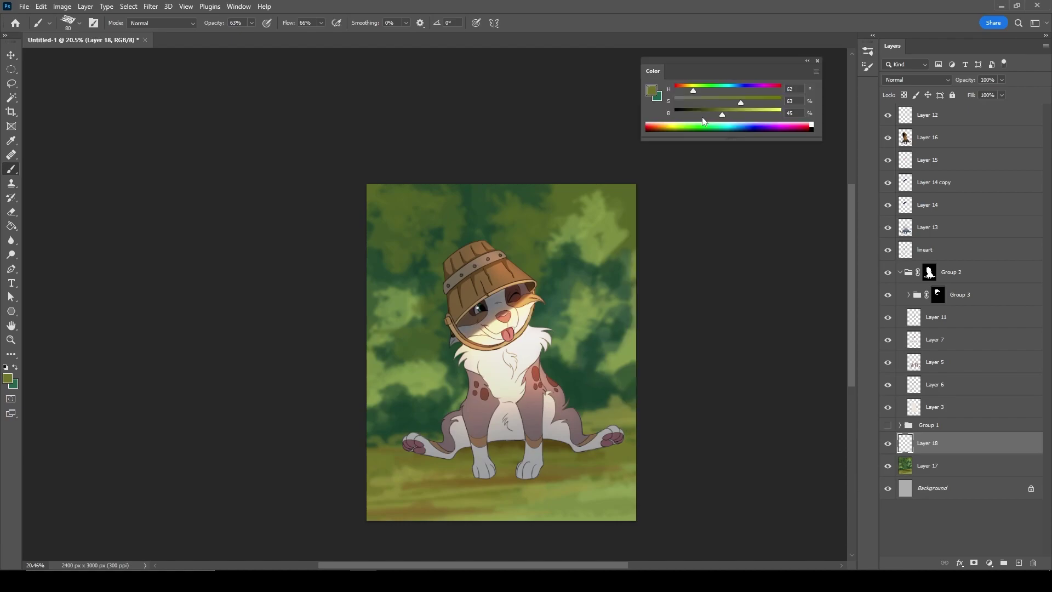
left_click(867, 66)
left_click(770, 232)
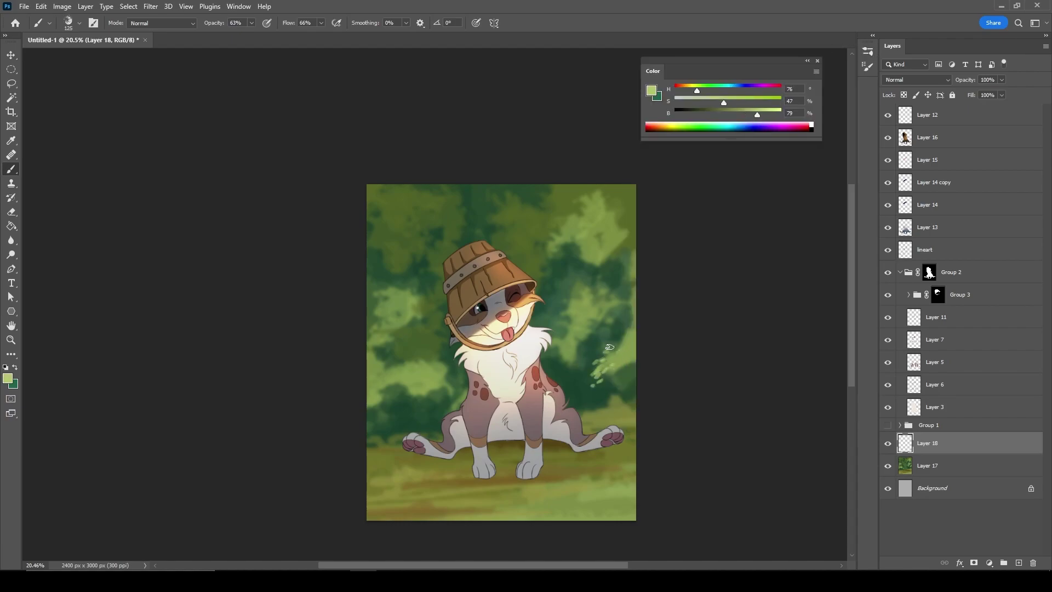
left_click_drag(609, 348, 582, 361)
key("l")
left_click_drag(585, 333, 564, 375)
key("b")
- Try a different brush for the foliage beside the dog, and delete the trial layer
left_click(867, 66)
scroll(740, 219, "down", 5)
left_click(867, 66)
left_click(867, 65)
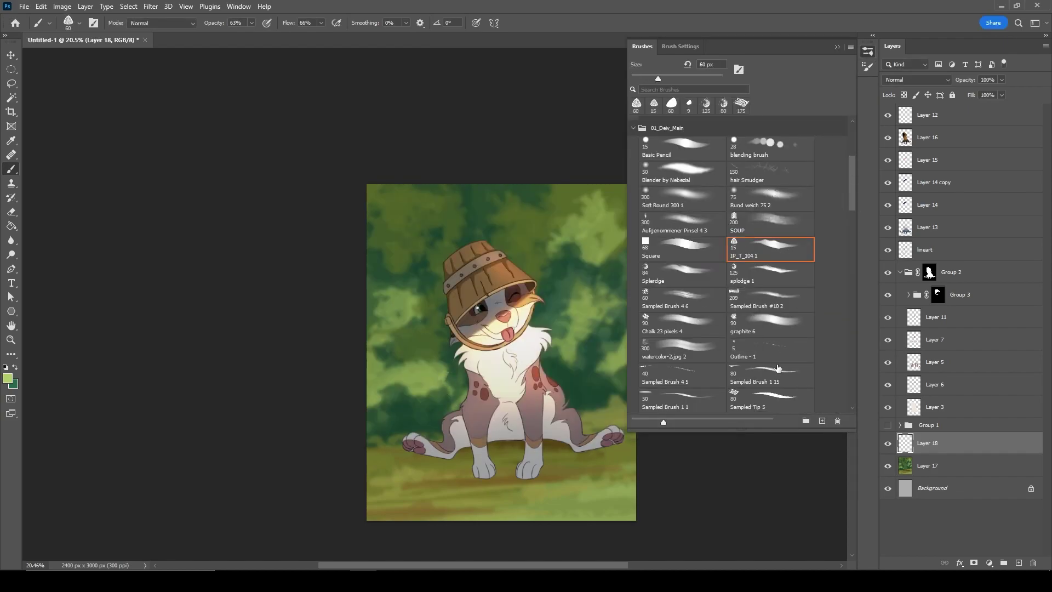
left_click(776, 346)
scroll(581, 352, "up", 1)
left_click_drag(591, 345, 581, 383)
left_click(586, 426, "alt")
key("Delete")
- Paint thin yellow-green grass streaks (H 59, S 57, B 76) across the ground on Layer 17, enlarging the fine brush
left_click(422, 454, "alt")
left_click_drag(377, 513, 500, 509)
key("bracketright")
key("bracketright")
key("bracketright")
left_click_drag(605, 523, 590, 497)
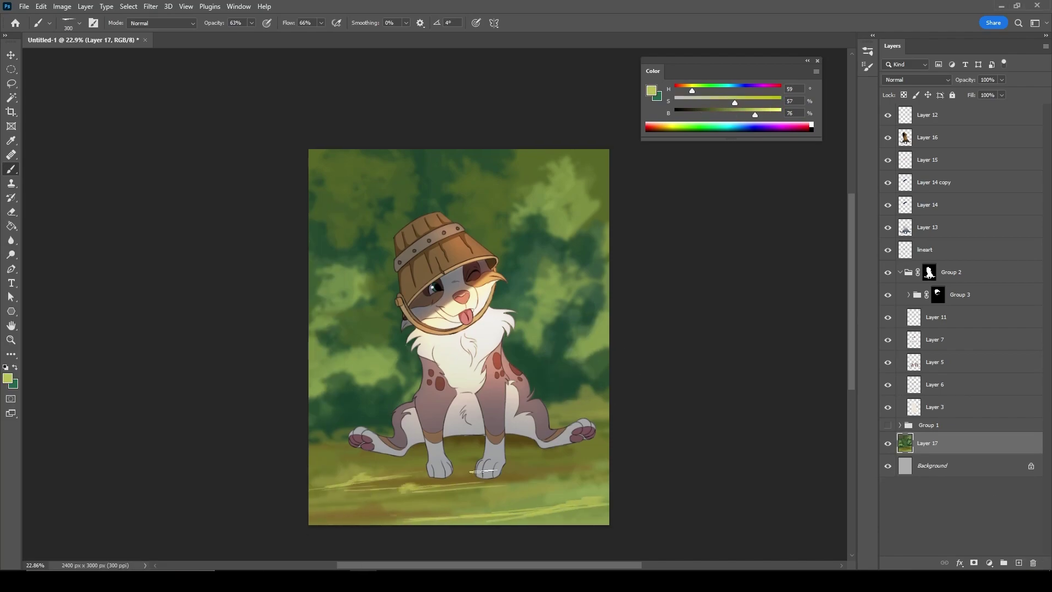
key("z")
left_click(682, 450, "alt")
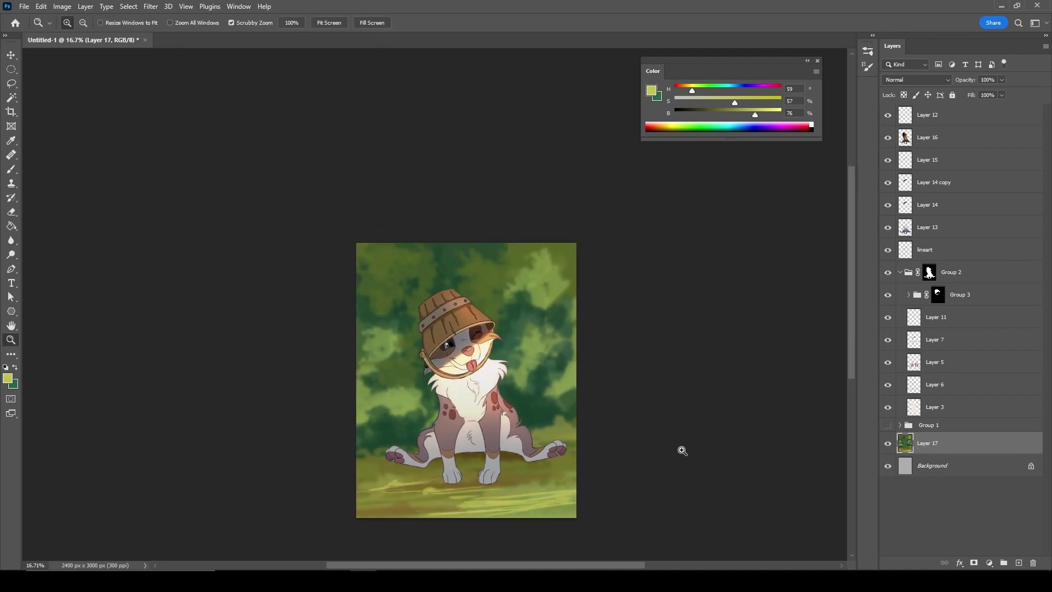
key("ctrl+z")
- Add a teal-green gradient fading up from the lower part of the picture on the top layer, adjusting its opacity and blend mode
left_click(62, 6)
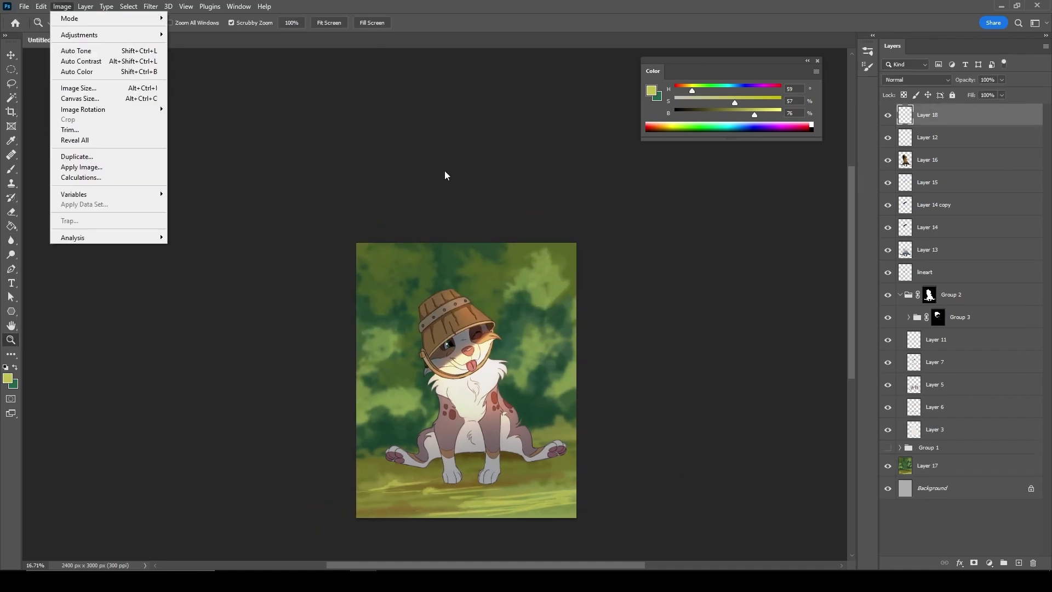
key("Escape")
key("ctrl+plus")
key("g")
left_click_drag(270, 517, 307, 274)
left_click_drag(1001, 79, 981, 98)
left_click(916, 79)
left_click(905, 241)
- Add a pale yellow-green gradient from the upper part of the picture on a new layer, using Overlay at 74% opacity and about 78% fill
key("ctrl+shift+alt+n")
left_click_drag(724, 89, 697, 91)
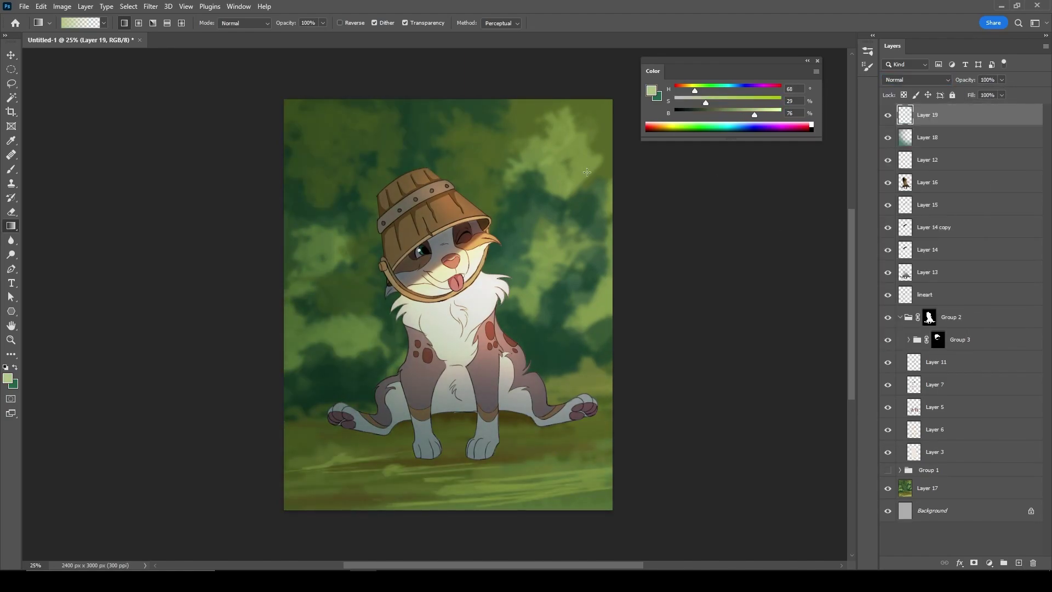
left_click_drag(449, 109, 679, 290)
key("super")
key("Escape")
left_click(915, 79)
left_click(920, 216)
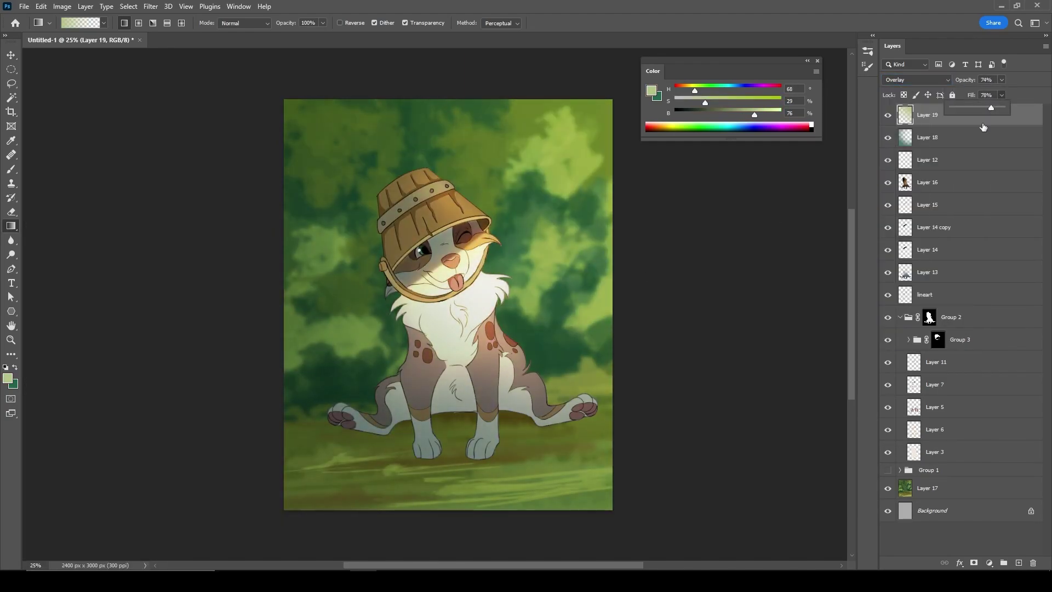
- Stamp the artist's signature in dark green at the lower right of the illustration, on its own layer named Signature
key("b")
left_click_drag(462, 347, 504, 423)
key("Return")
right_click(931, 115)
left_click(877, 296)
key("i")
left_click(591, 393)
key("b")
left_click(867, 66)
left_click(795, 386)
left_click_drag(493, 512, 595, 517)
- Fill a new layer above the signature with neutral grey (S 0, B 50), set it to Soft Light and adjust its opacity
key("ctrl+shift+alt+n")
left_click_drag(715, 112, 727, 115)
left_click_drag(727, 102, 675, 103)
key("g")
left_click(463, 329)
key("Return")
key("shift+alt+f")
left_click_drag(1001, 79, 990, 96)
- Create a merged copy of the whole illustration on a new top layer, duplicate it and transform the duplicate for a colour-fringe effect
key("ctrl+shift+alt+e")
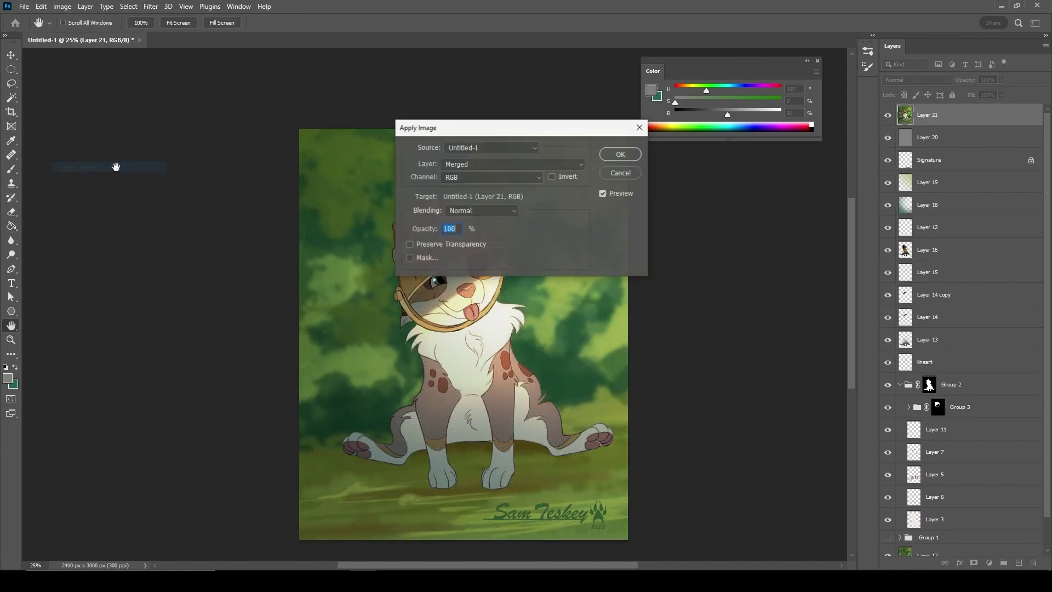
key("ctrl+j")
scroll(463, 329, "up", 3)
key("ctrl+t")
key("Return")
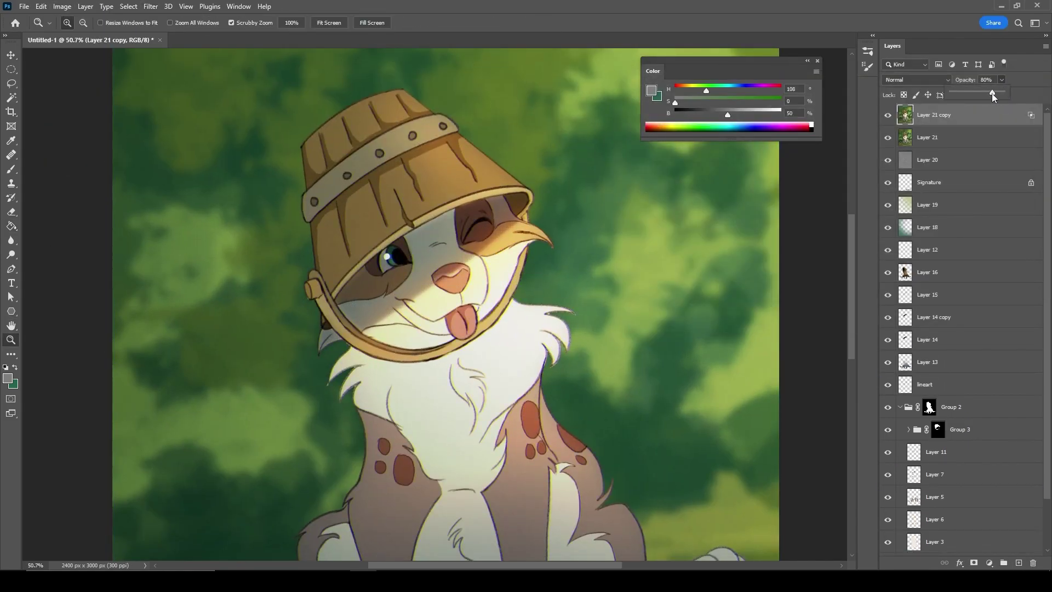